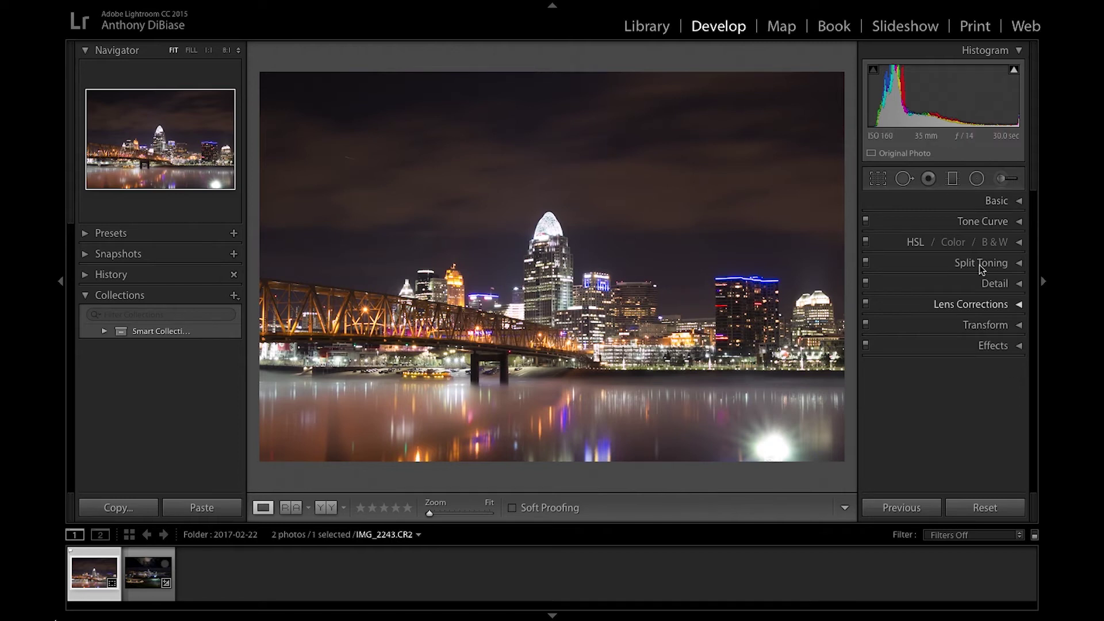
- Cool the skyline photo's white balance to Custom with Temp lowered to 3,692
left_click(1019, 202)
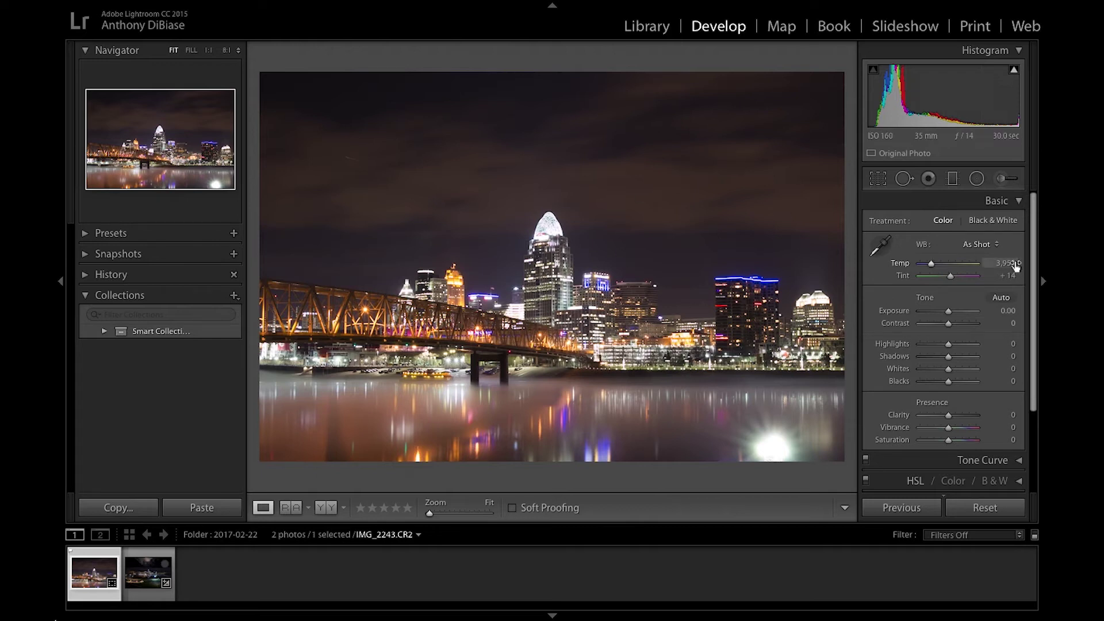
left_click_drag(1015, 265, 1012, 265)
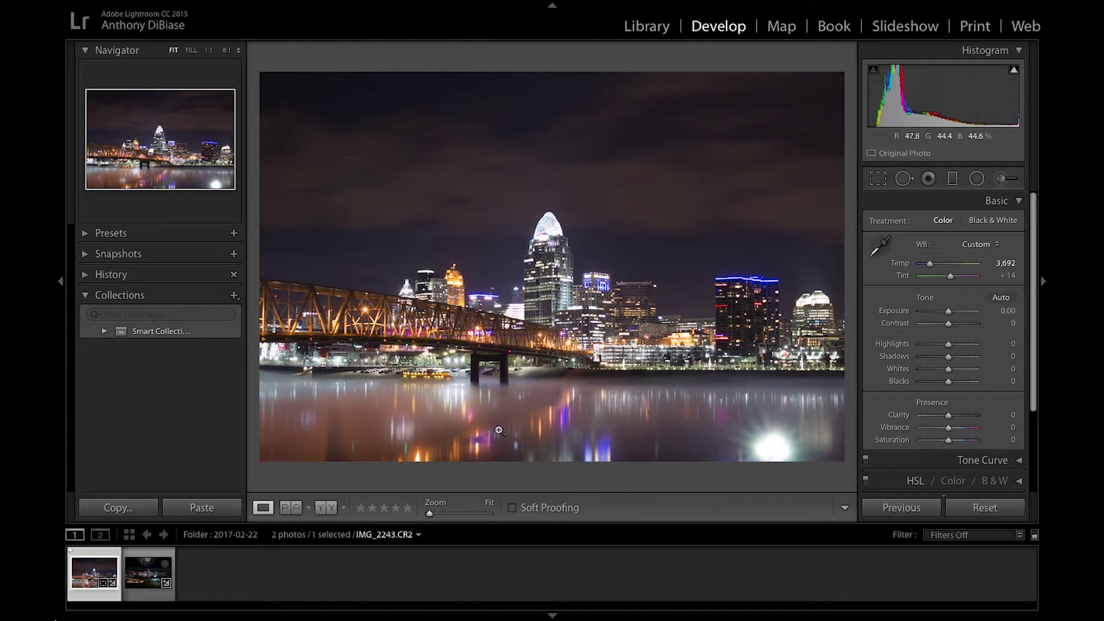
left_click(951, 182)
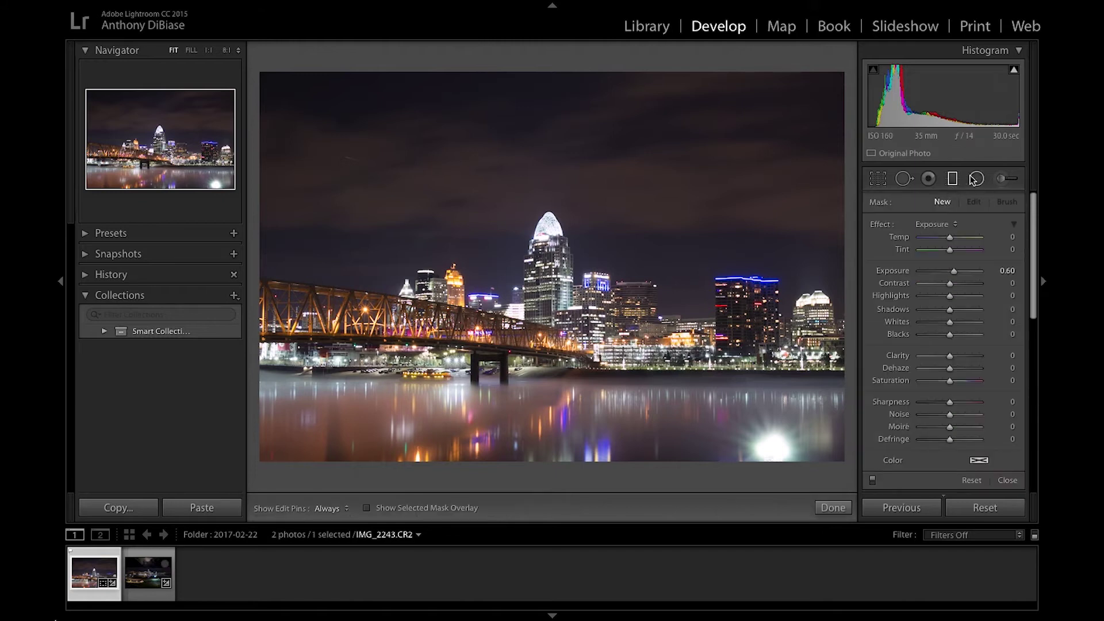
- Lay a graduated filter over the river reflections with Exposure 0 and Temp about -49
left_click_drag(359, 452, 386, 298)
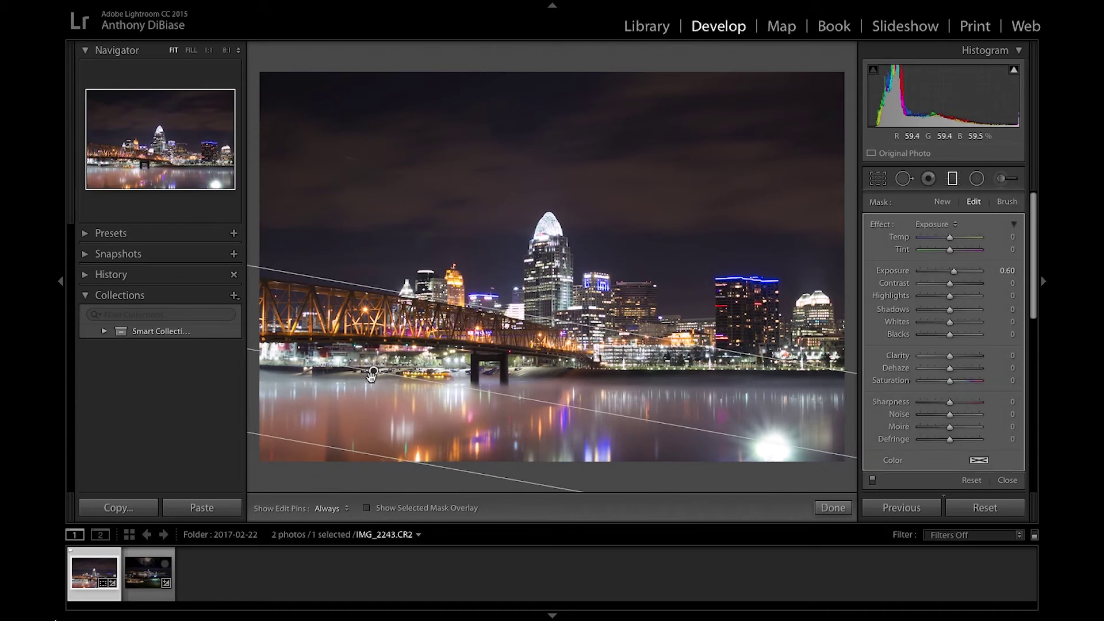
left_click_drag(383, 382, 403, 388)
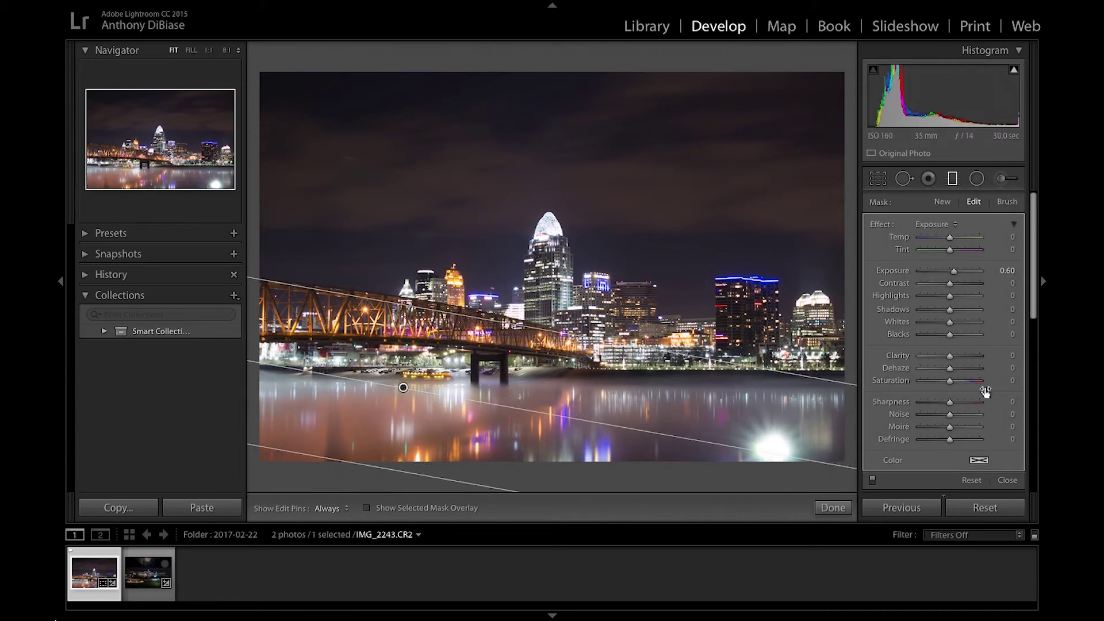
left_click(1007, 270)
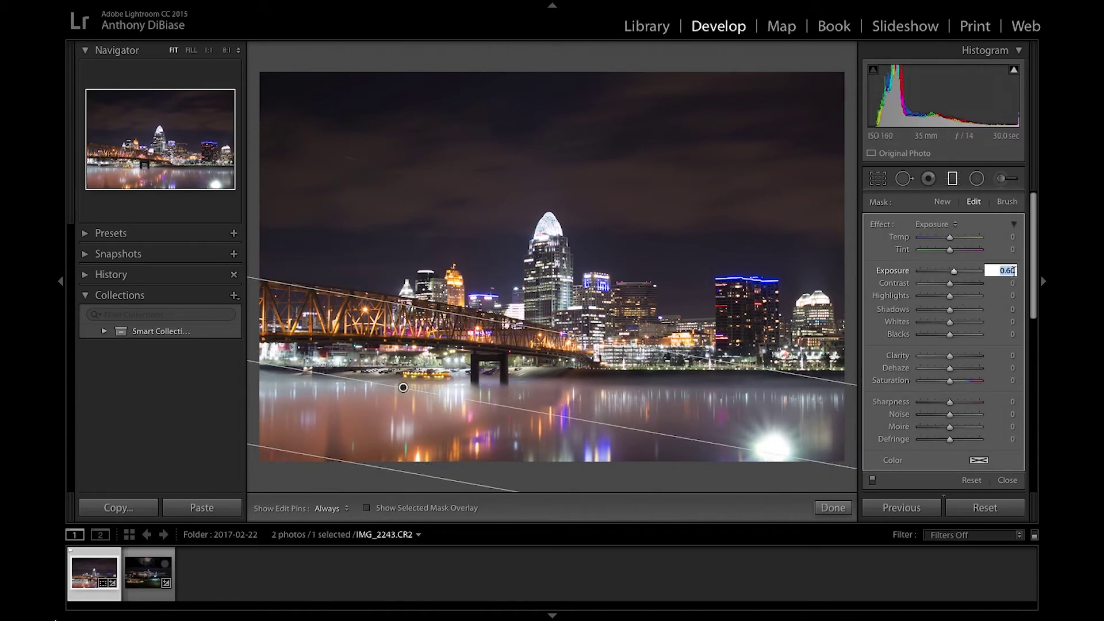
type("0")
key("Return")
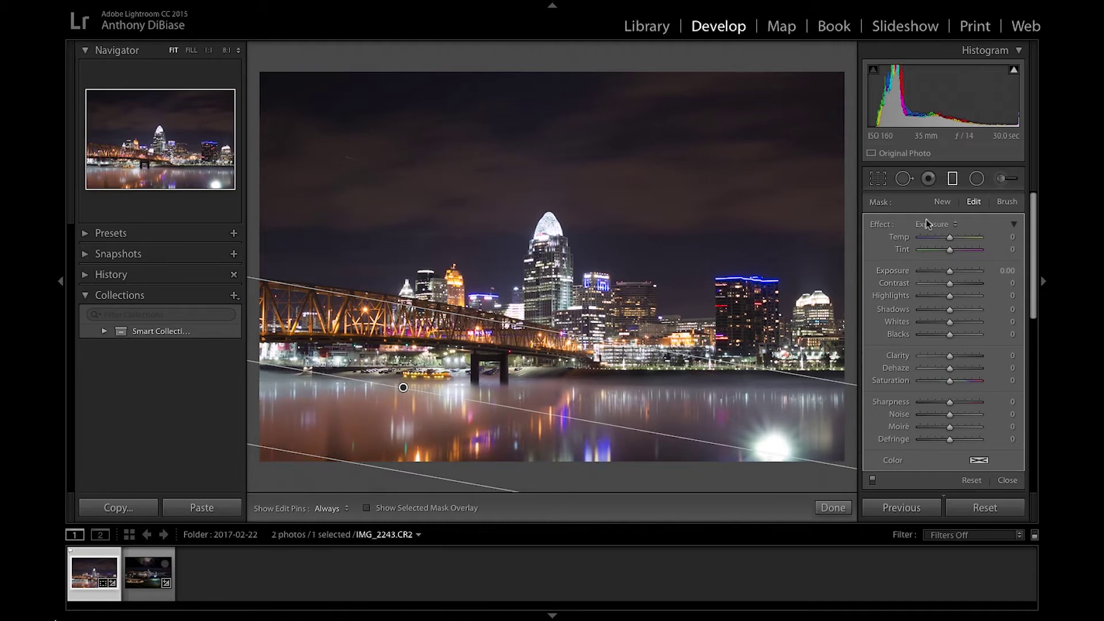
left_click_drag(1005, 236, 1003, 236)
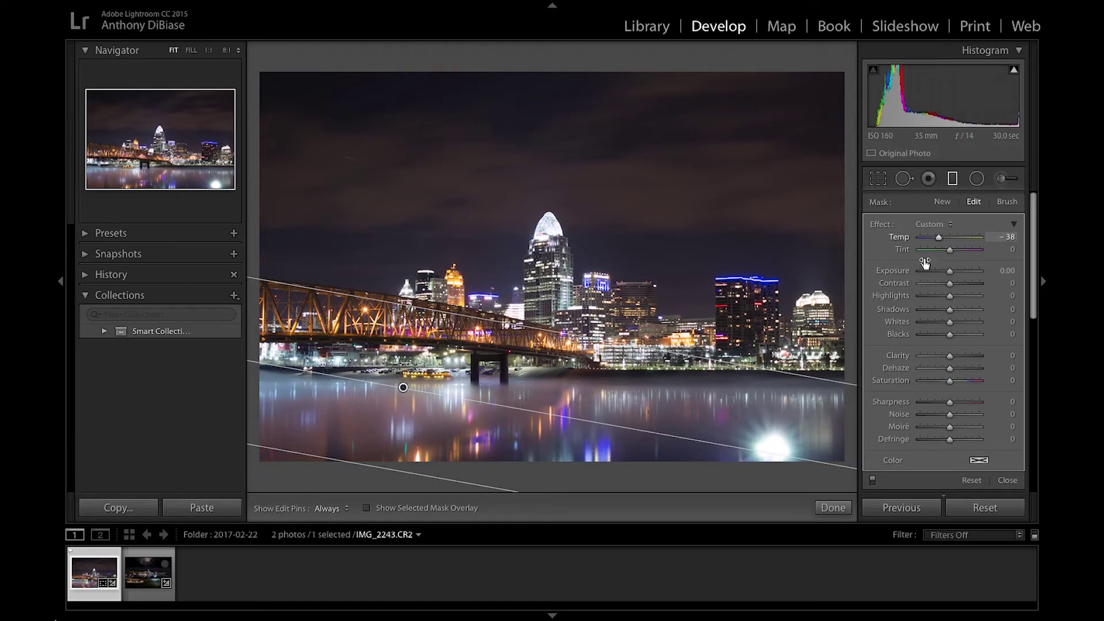
left_click_drag(403, 388, 444, 398)
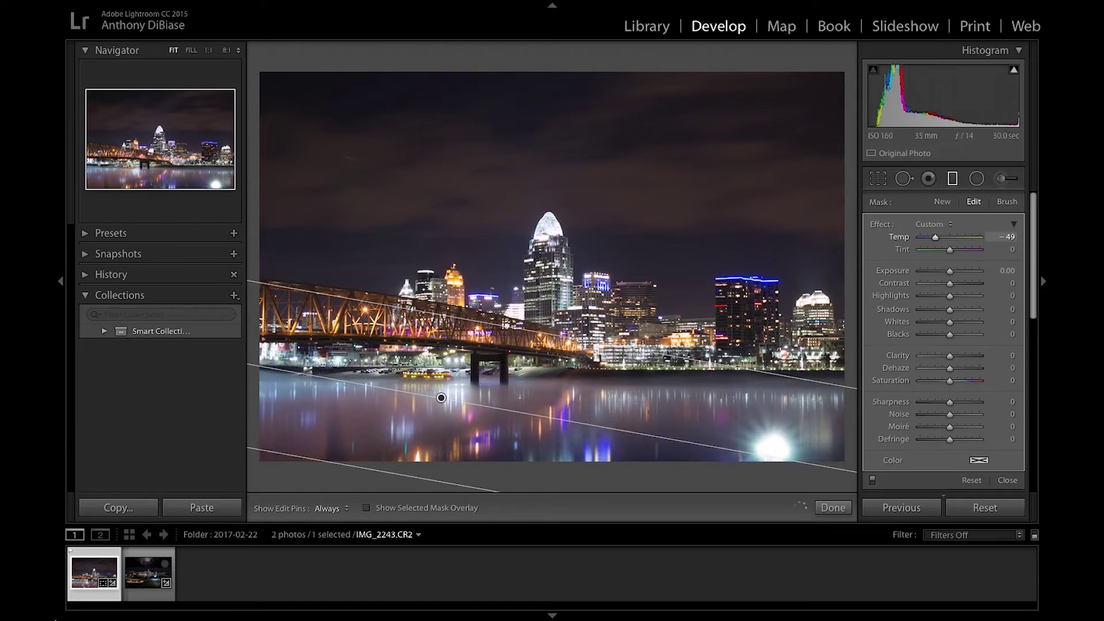
left_click(834, 510)
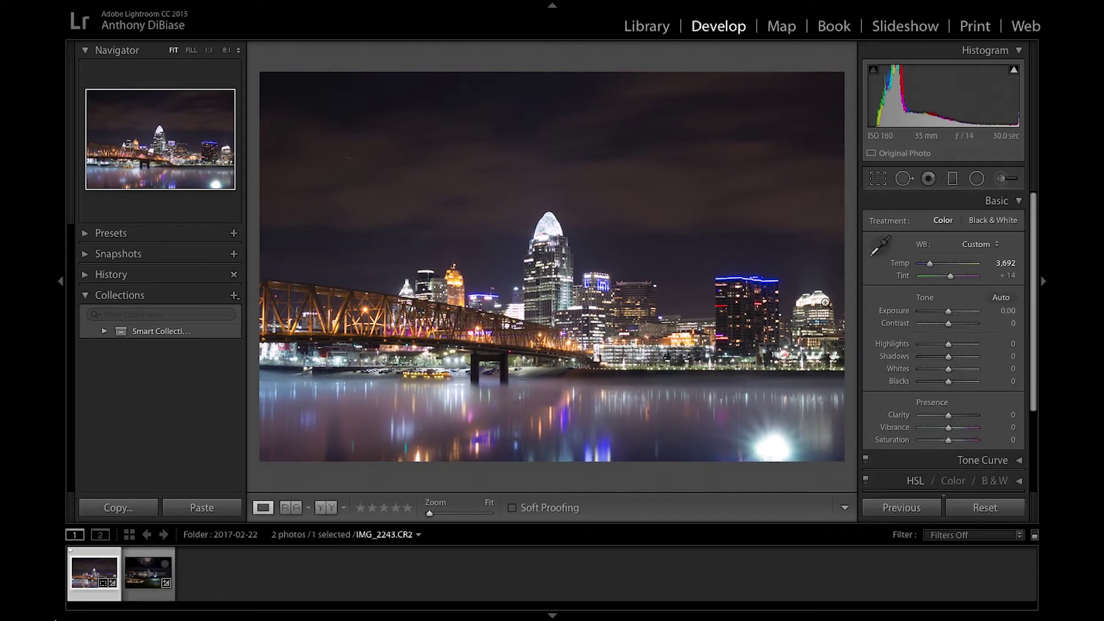
key("backslash")
key("backslash")
- Switch from the Basic adjustments to the Tone Curve panel with its Linear RGB curve
left_click(994, 199)
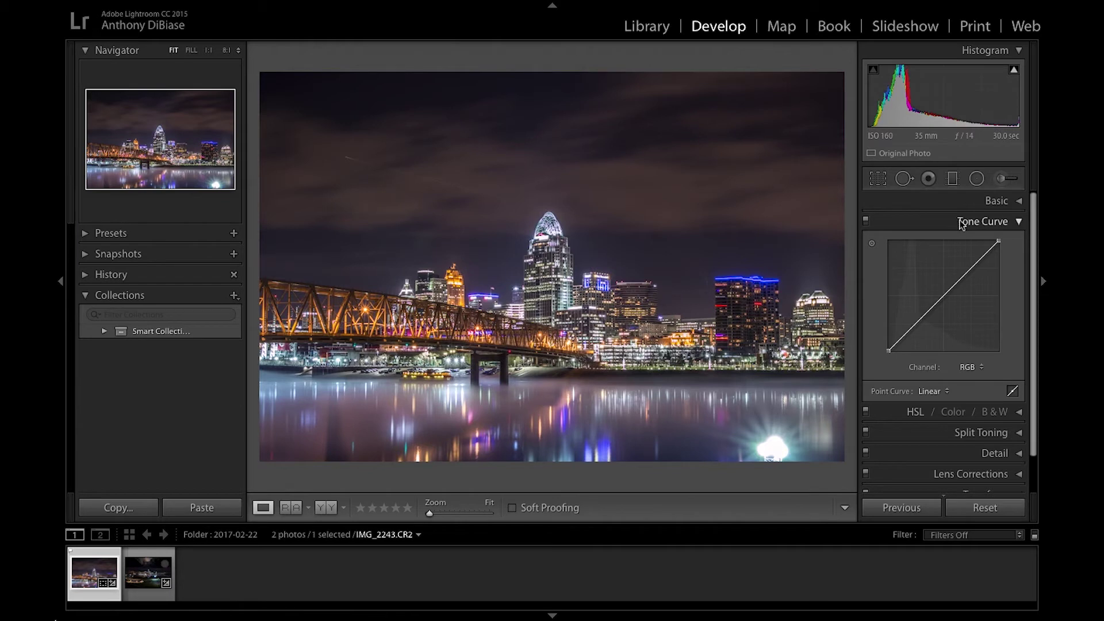
- Add a point to darken the RGB tone curve, then compare with the curve off
left_click_drag(902, 343, 950, 289)
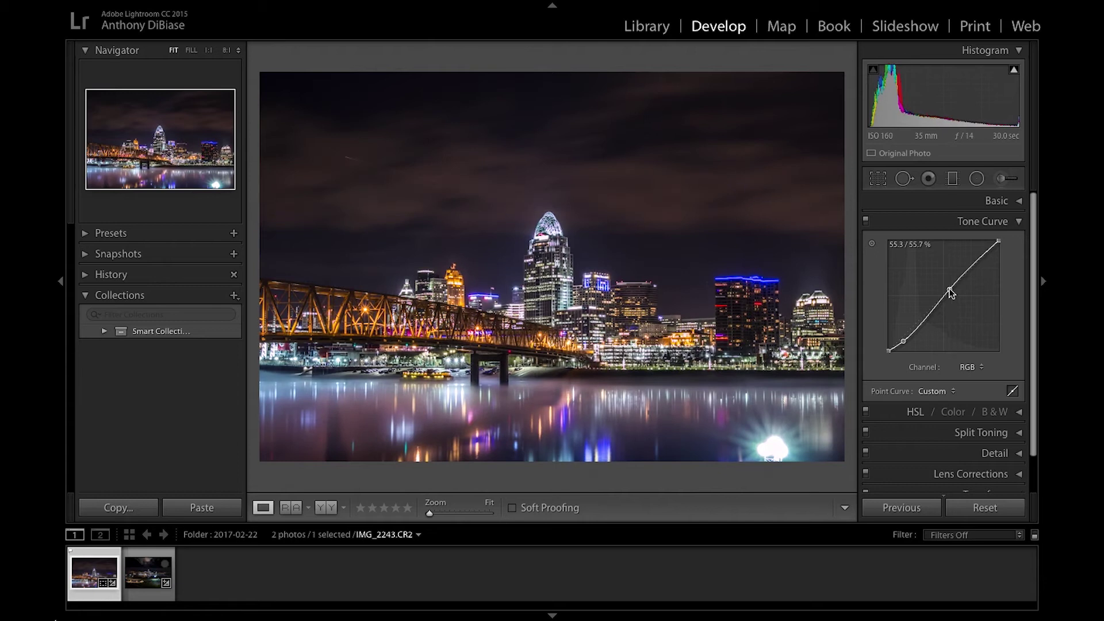
left_click(868, 225)
left_click(865, 221)
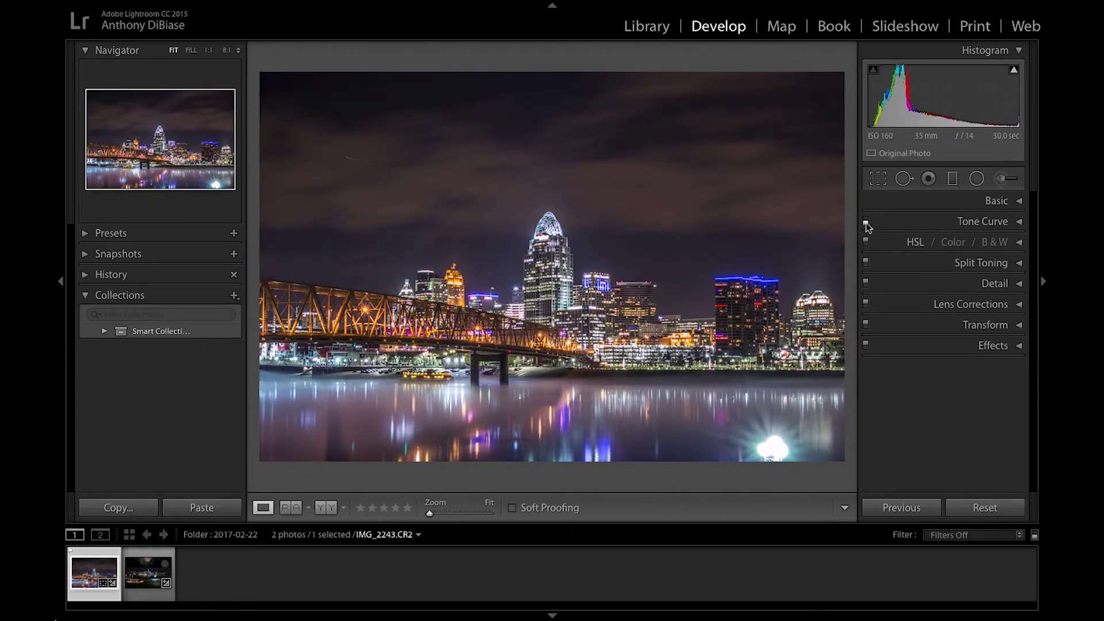
left_click(865, 220)
left_click(924, 224)
- Pull the Red, Green and Blue channel curves down slightly to shift the colour
double_click(947, 338)
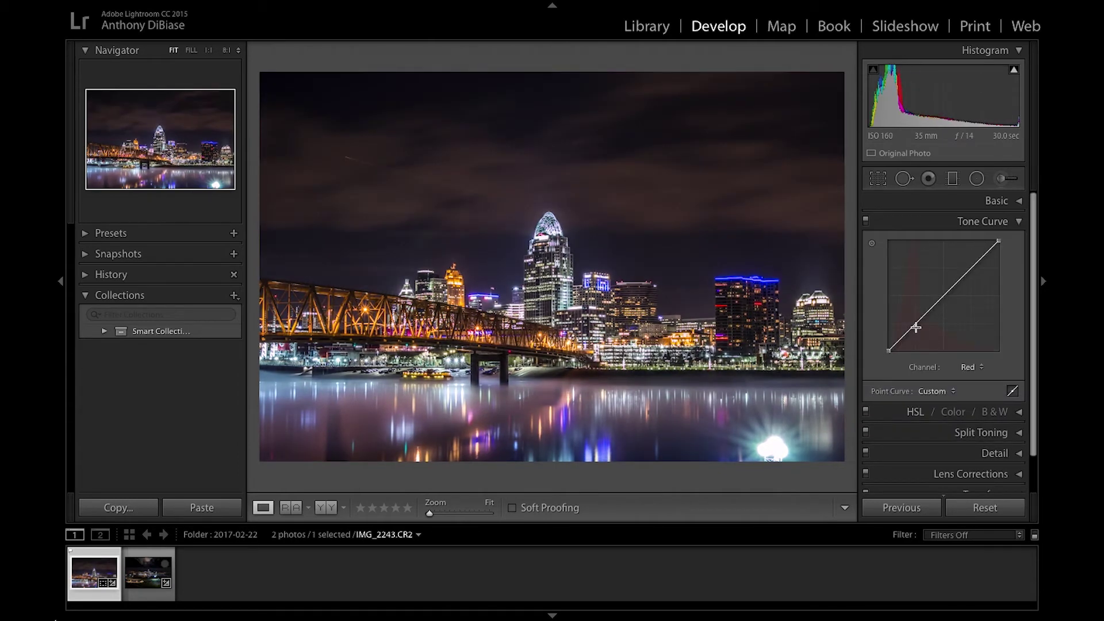
left_click_drag(913, 327, 913, 329)
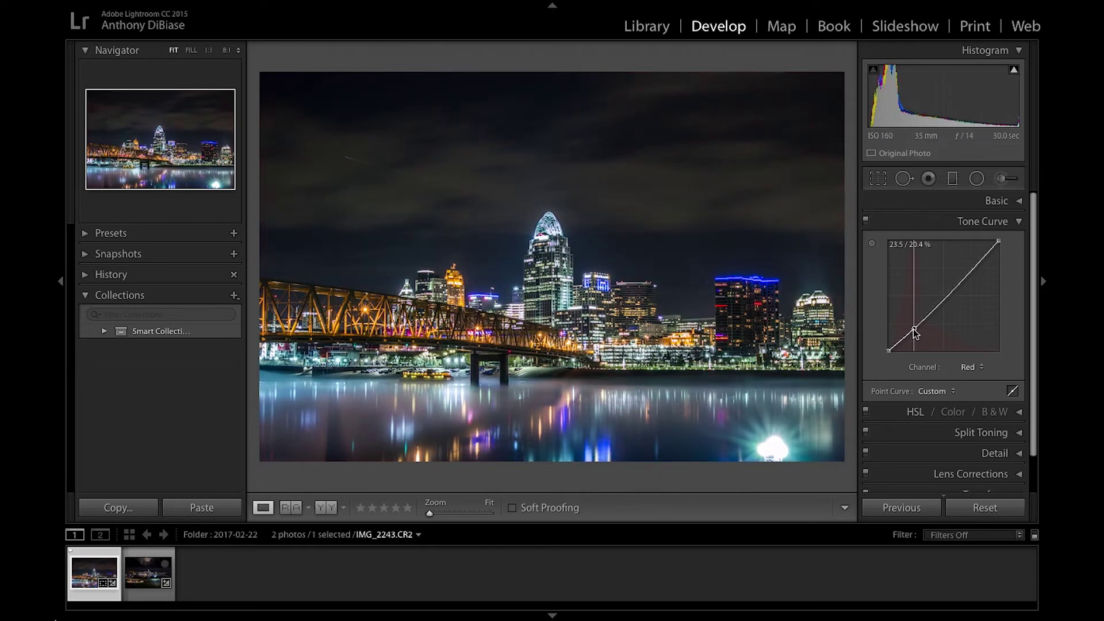
left_click(970, 367)
left_click(965, 368)
left_click_drag(920, 319, 920, 322)
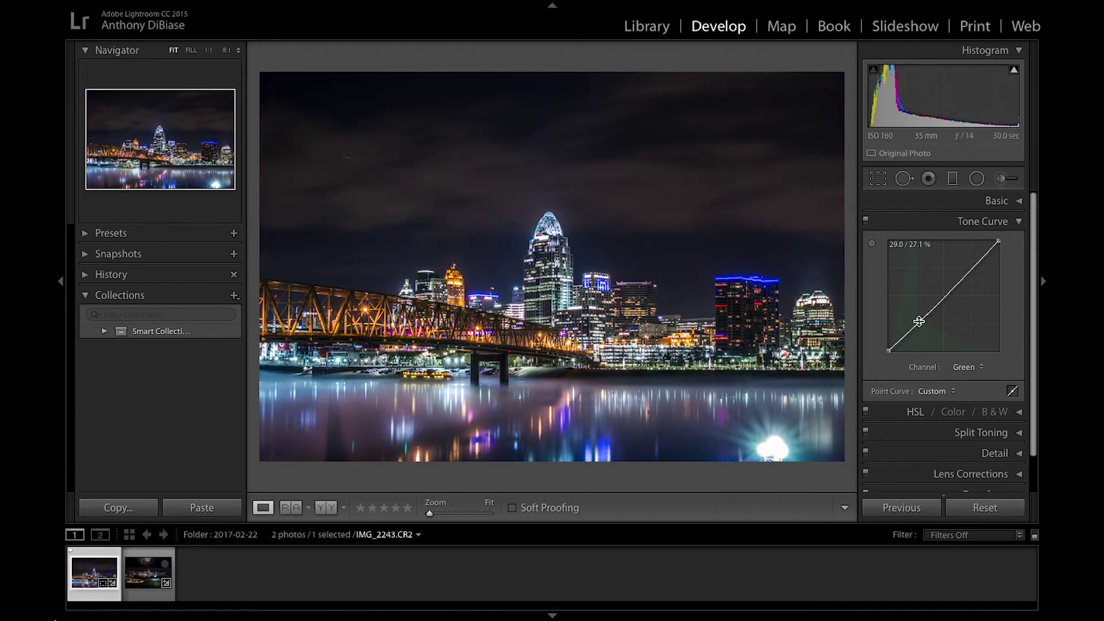
left_click(971, 367)
left_click(969, 375)
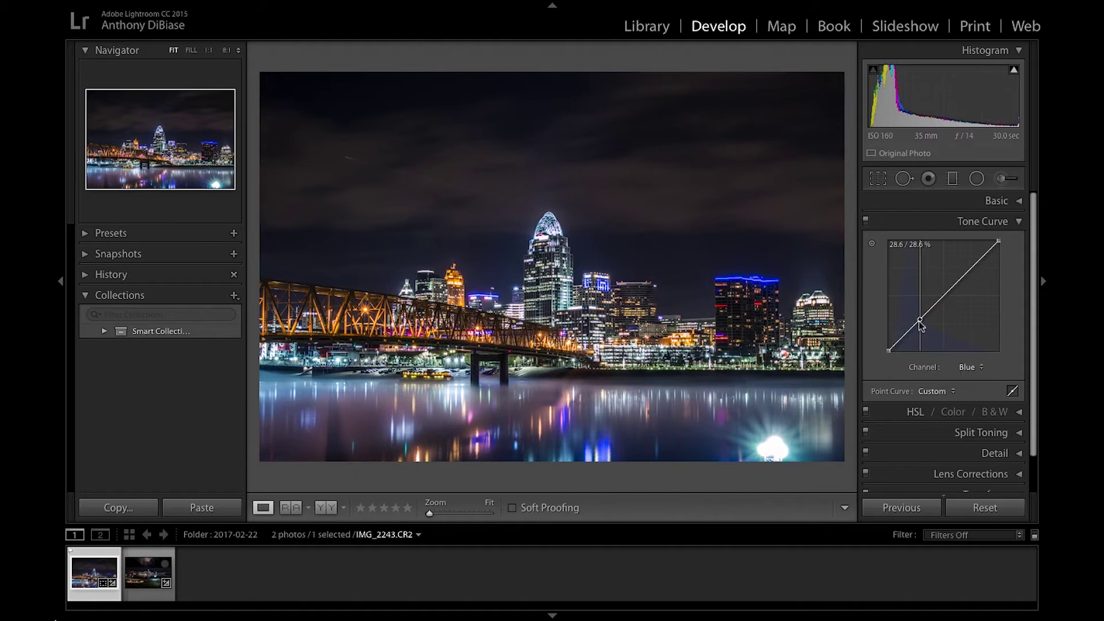
left_click_drag(919, 320, 919, 322)
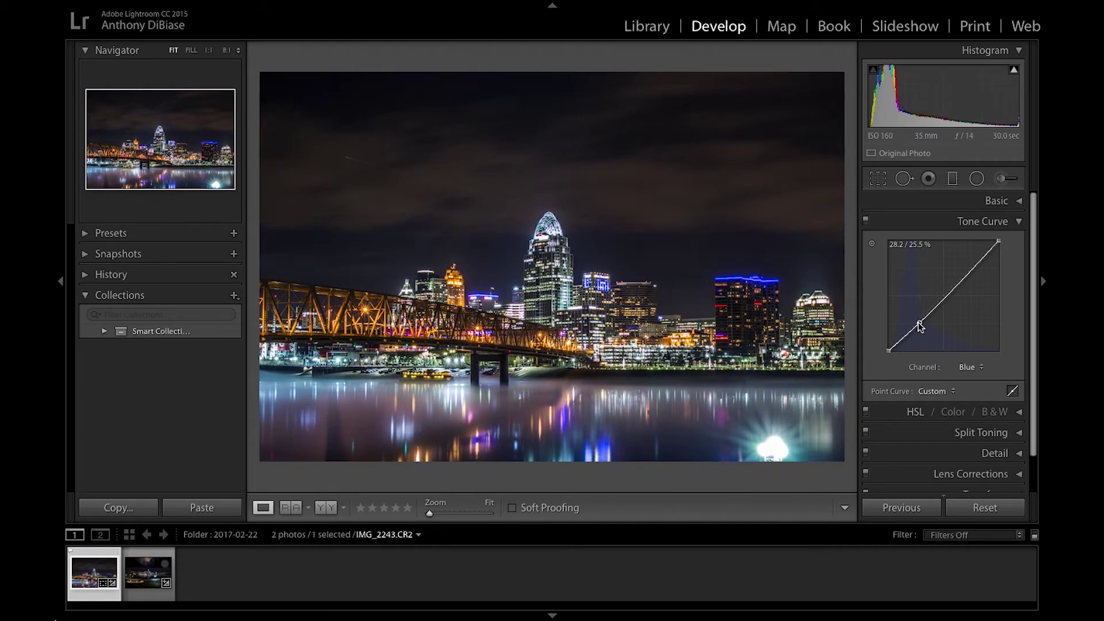
- Cycle through the Red, Green and Blue channels and nudge the Blue curve point
left_click(976, 368)
left_click(975, 370)
left_click(975, 371)
left_click(970, 362)
left_click(963, 366)
left_click(963, 376)
left_click(965, 368)
left_click(964, 375)
left_click_drag(921, 325, 920, 322)
left_click(963, 345)
- Toggle the tone curve off and on repeatedly to compare before and after
left_click(866, 222)
left_click(866, 221)
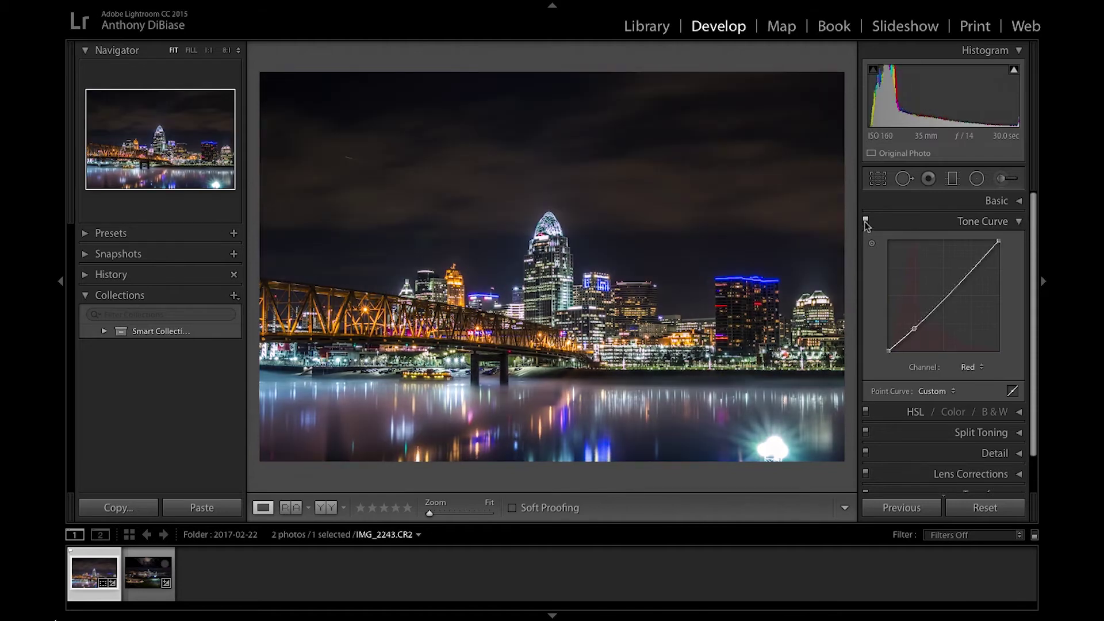
left_click(866, 223)
left_click(866, 222)
left_click(866, 222)
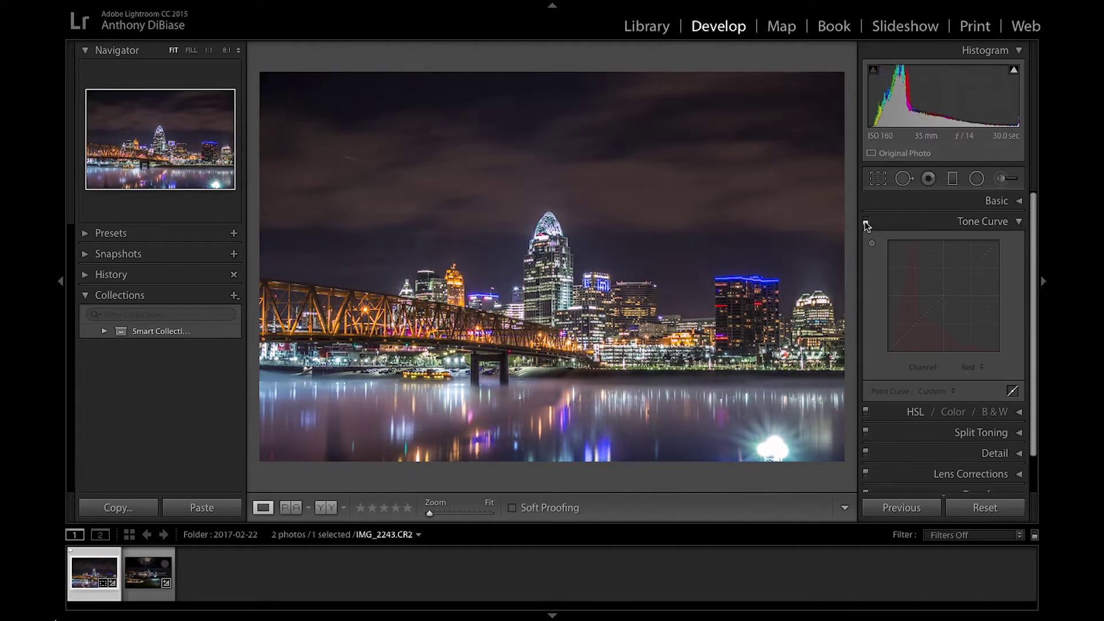
left_click(865, 222)
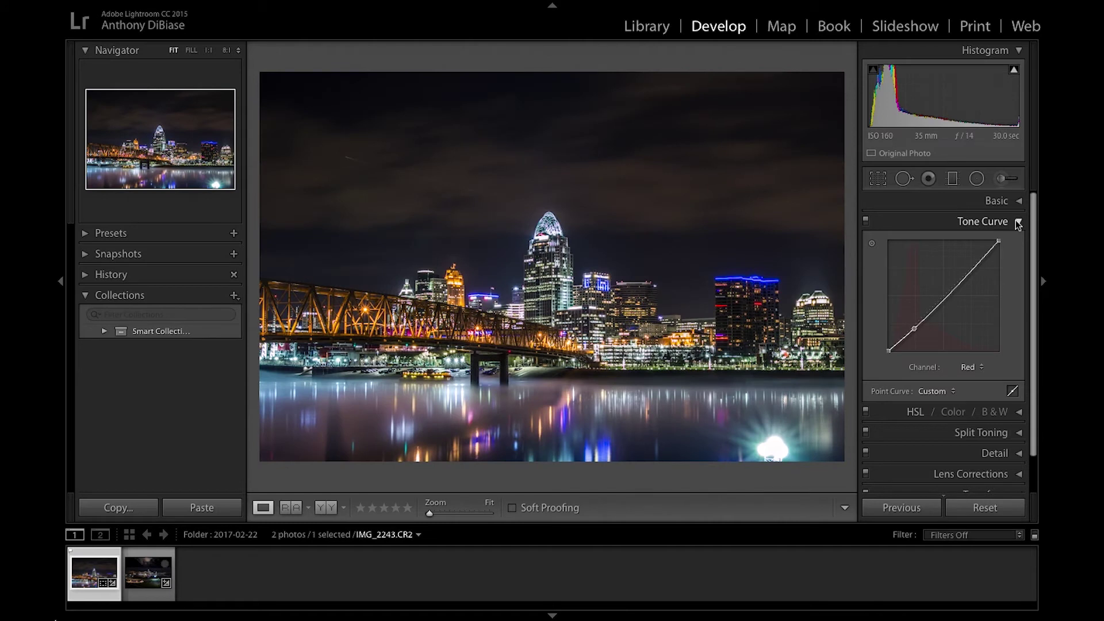
left_click(866, 220)
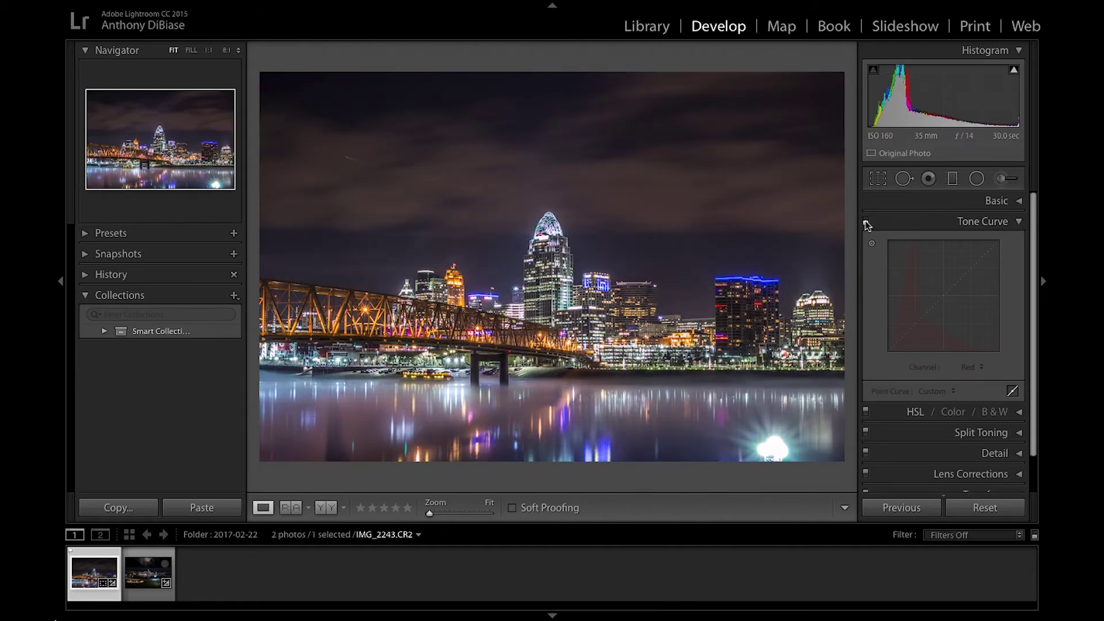
left_click(865, 221)
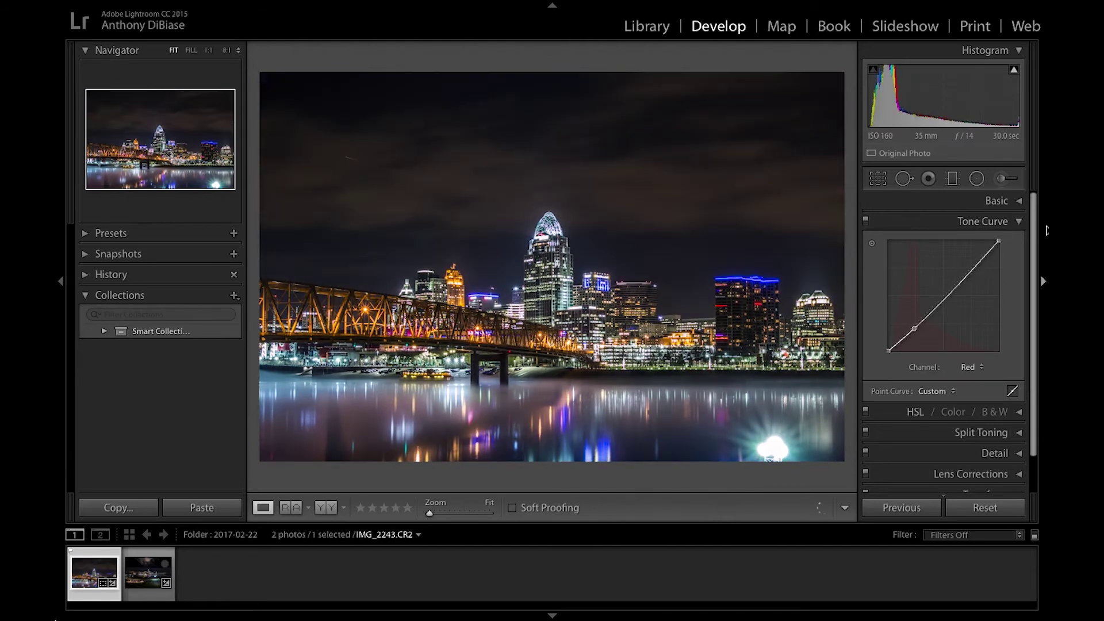
left_click(866, 221)
left_click(865, 221)
left_click(1009, 222)
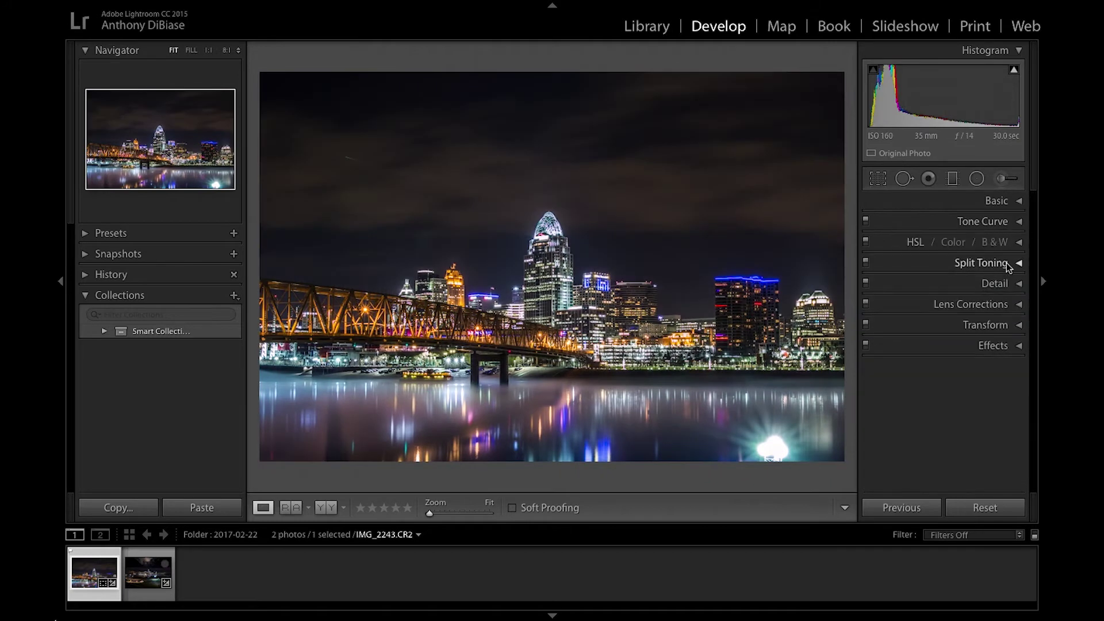
- In HSL Hue, try shifting Blue and Orange, then reset both back to 0
left_click(1017, 242)
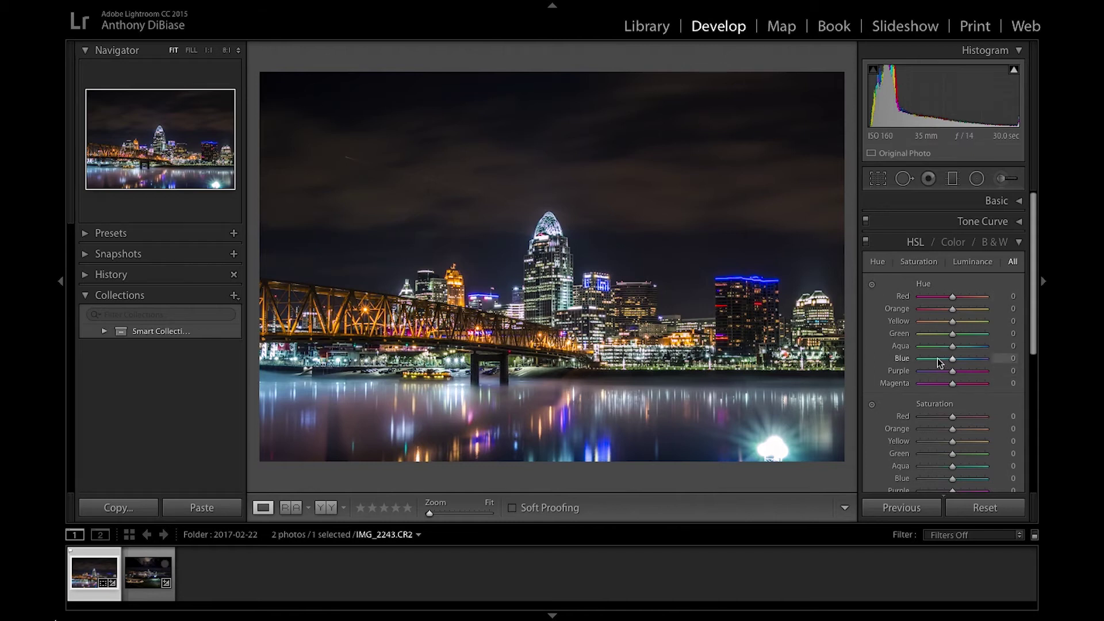
left_click_drag(937, 359, 933, 358)
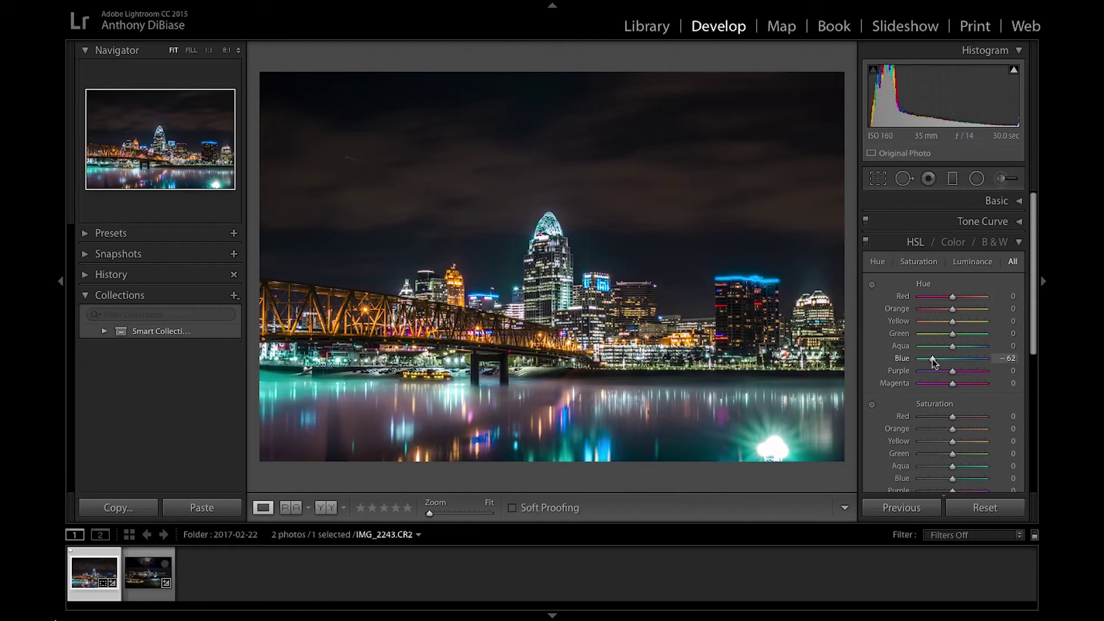
double_click(932, 359)
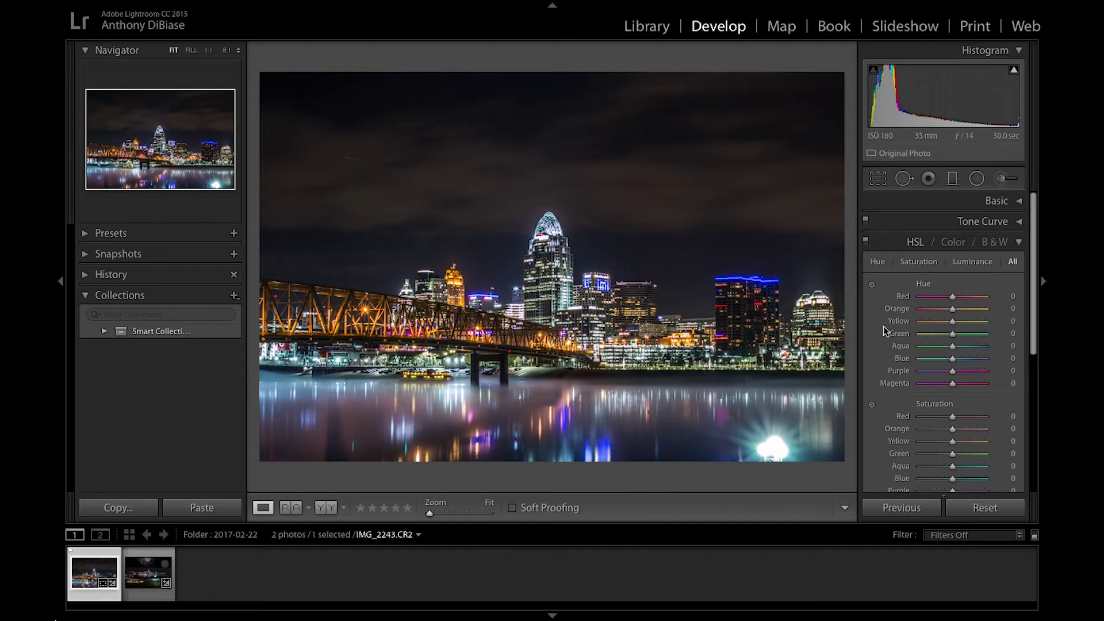
left_click_drag(953, 308, 934, 313)
left_click(929, 360)
double_click(929, 360)
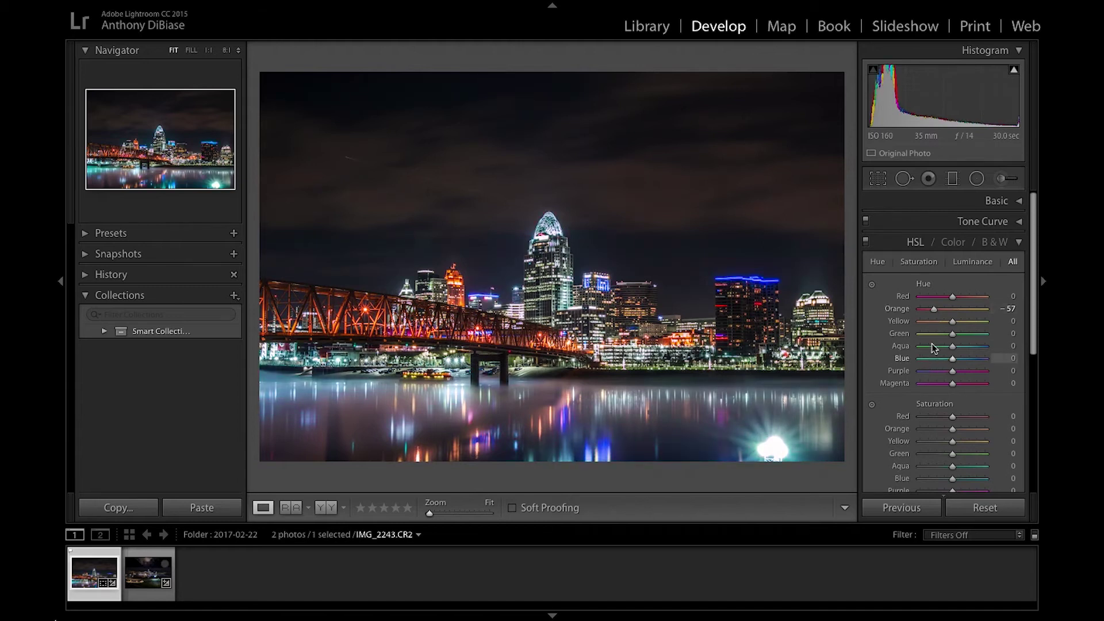
double_click(933, 312)
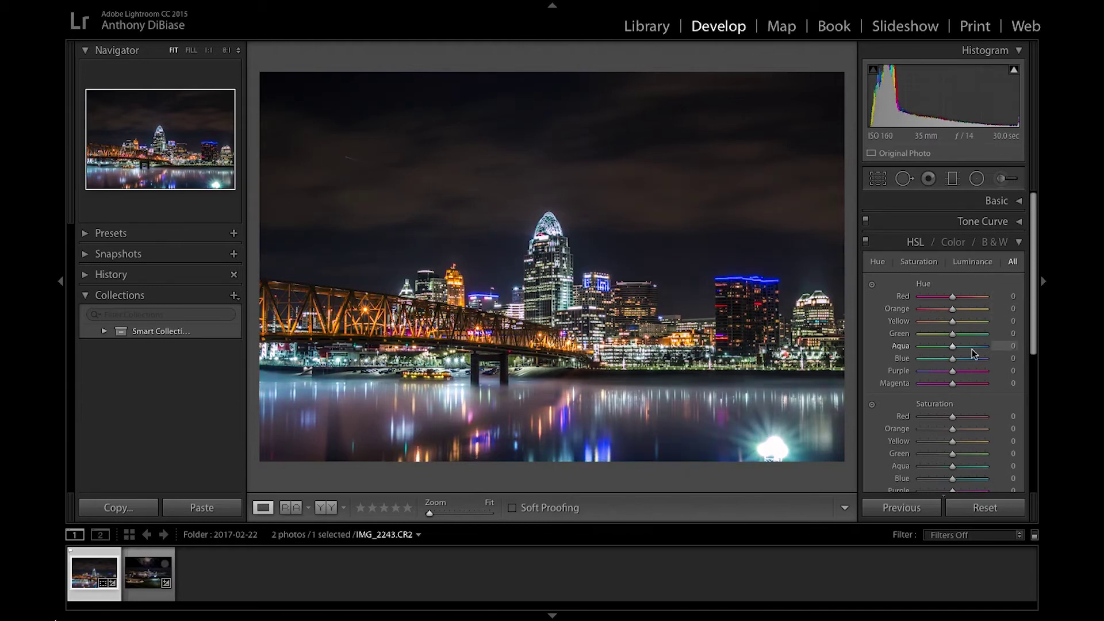
scroll(943, 345, "down", 1)
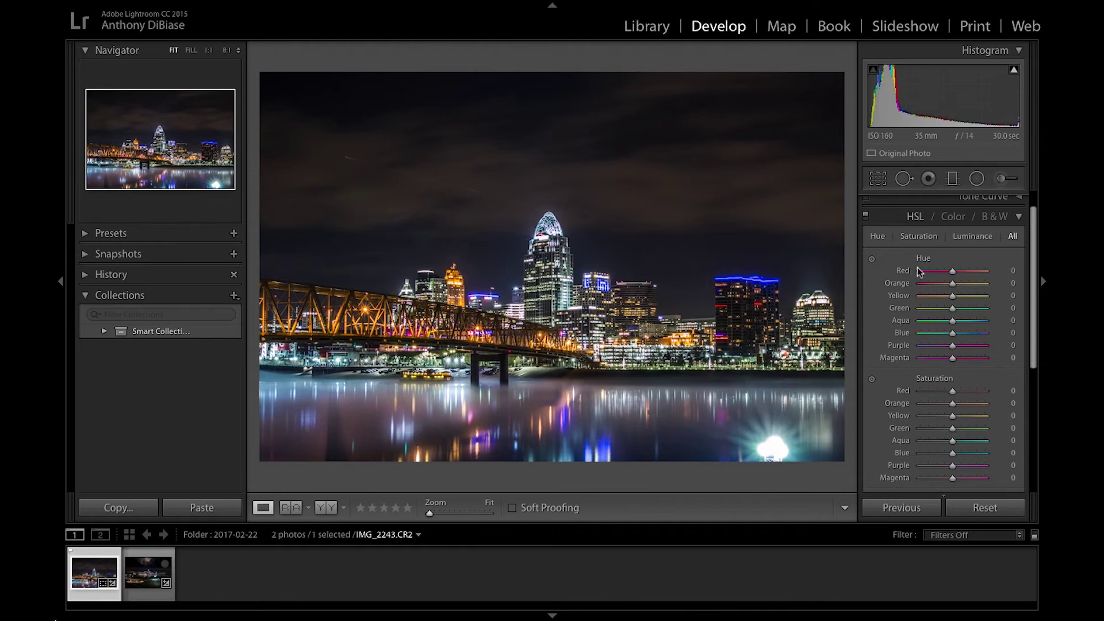
- Adjust hues from the bridge lights, resetting Red to 0, Orange -25 and Yellow -29
left_click(871, 258)
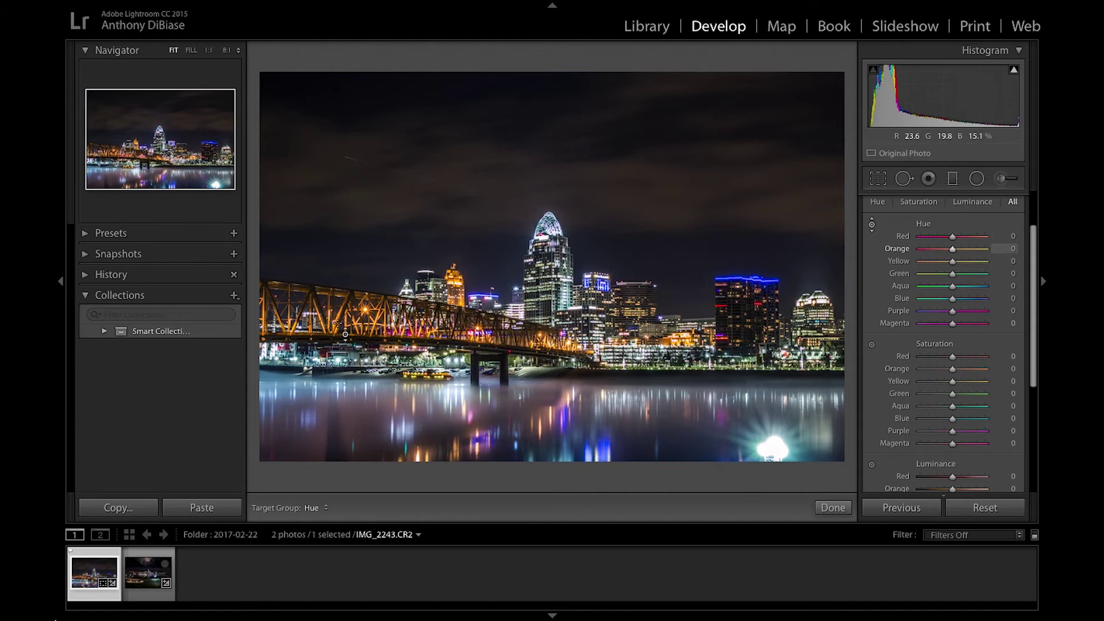
left_click_drag(338, 323, 338, 360)
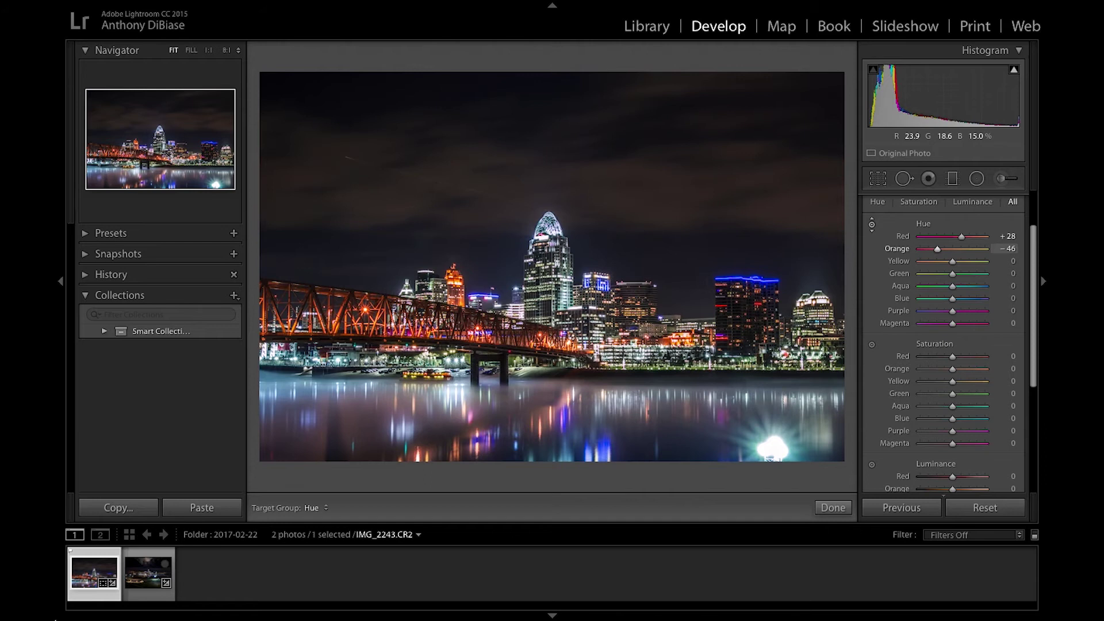
left_click_drag(338, 360, 338, 349)
double_click(964, 239)
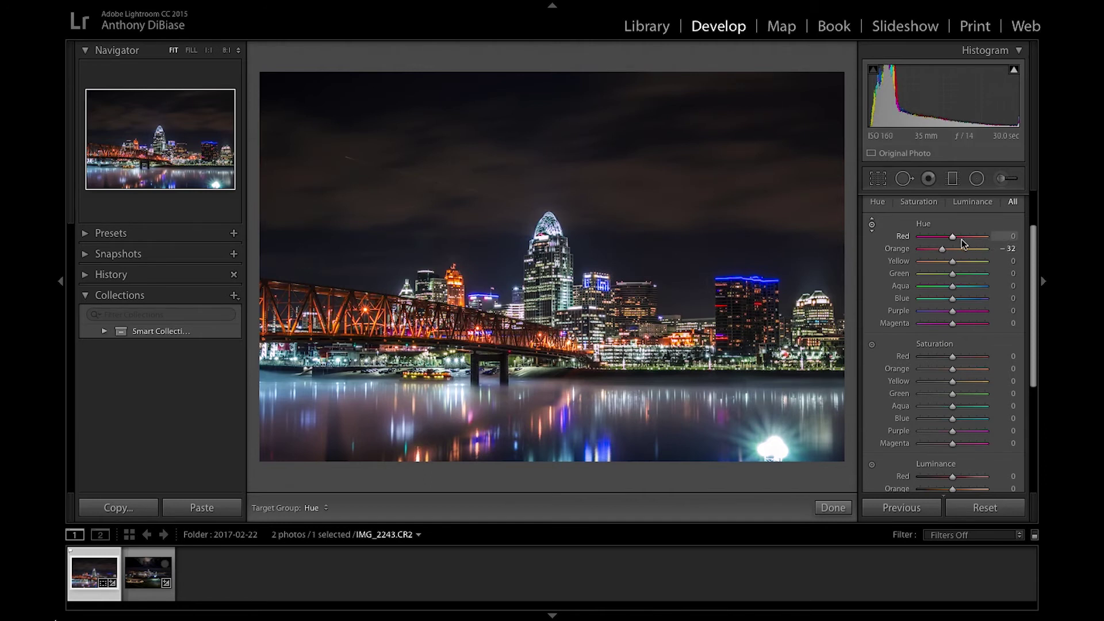
left_click_drag(957, 250, 972, 249)
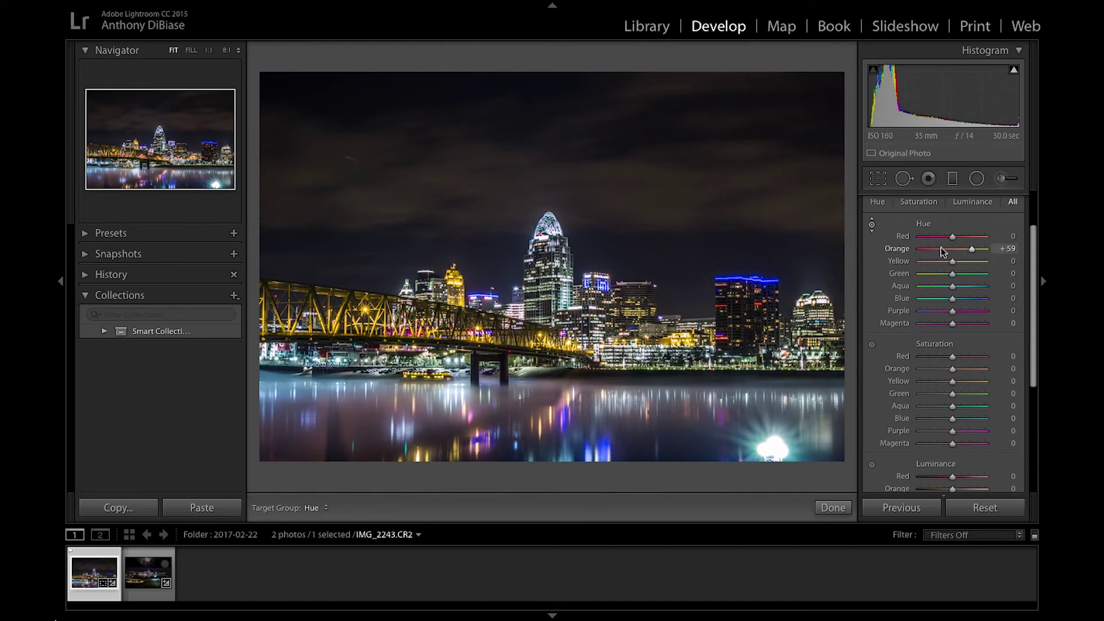
left_click_drag(943, 249, 944, 248)
scroll(944, 248, "down", 1)
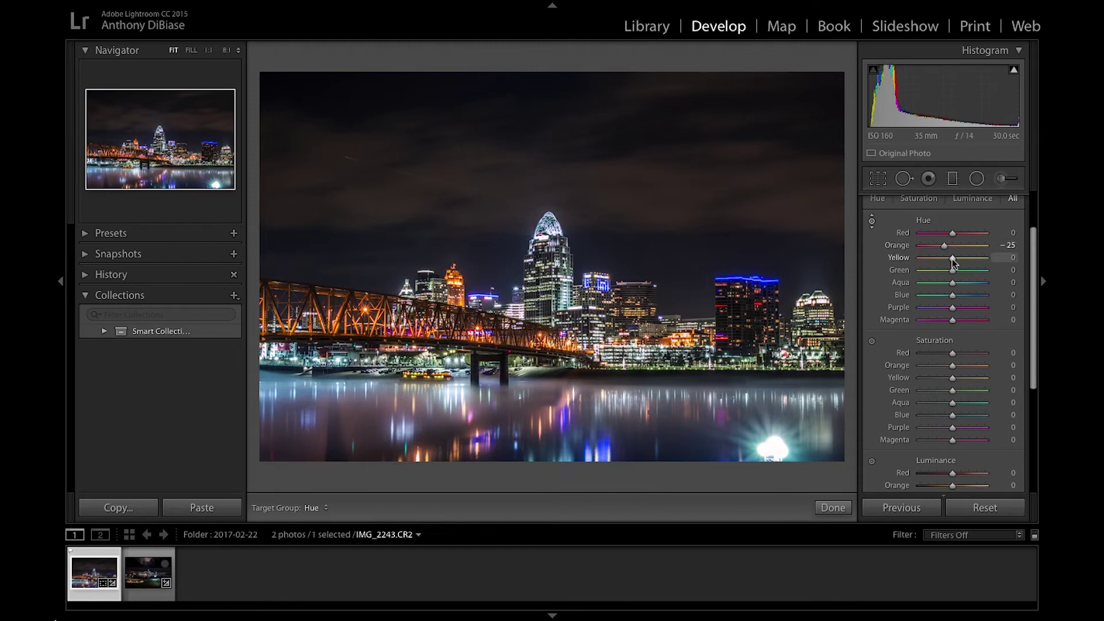
left_click_drag(950, 258, 941, 258)
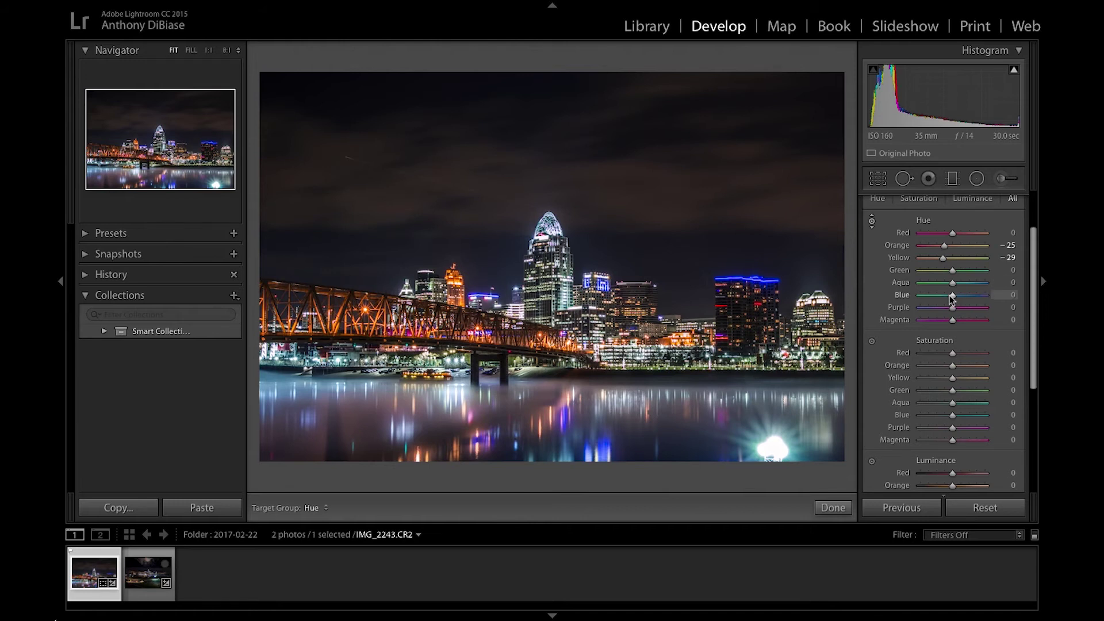
- Set Aqua hue +63, Blue -4, Purple -98 and Magenta -100, keeping building lights blue
mouse_move(950, 295)
left_mouse_down()
mouse_move(937, 295)
mouse_move(948, 293)
left_mouse_up()
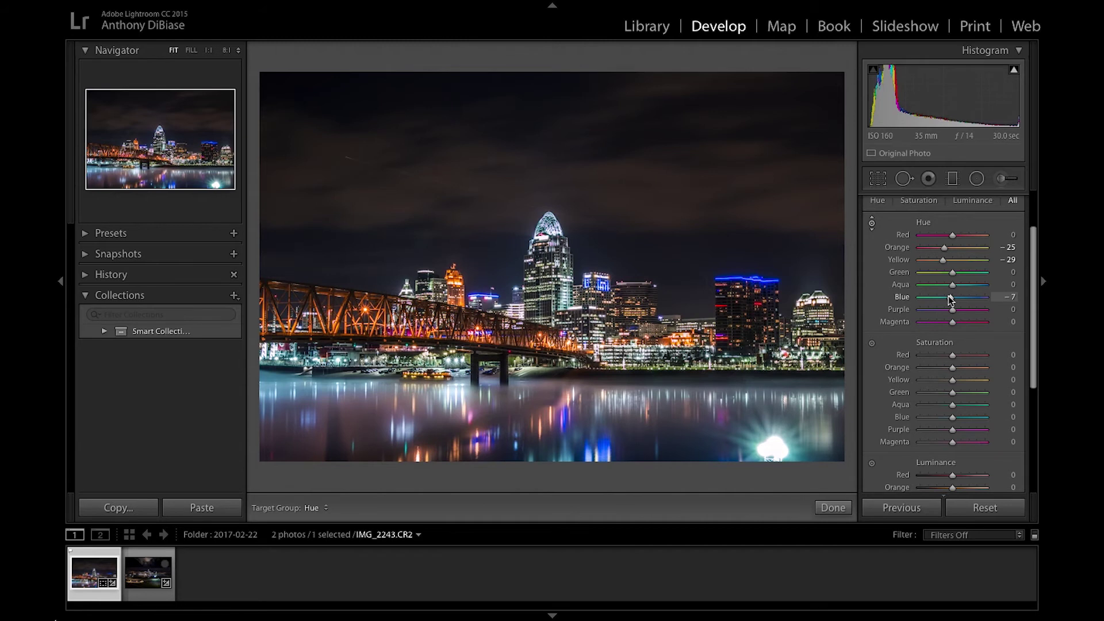
left_click_drag(952, 285, 914, 310)
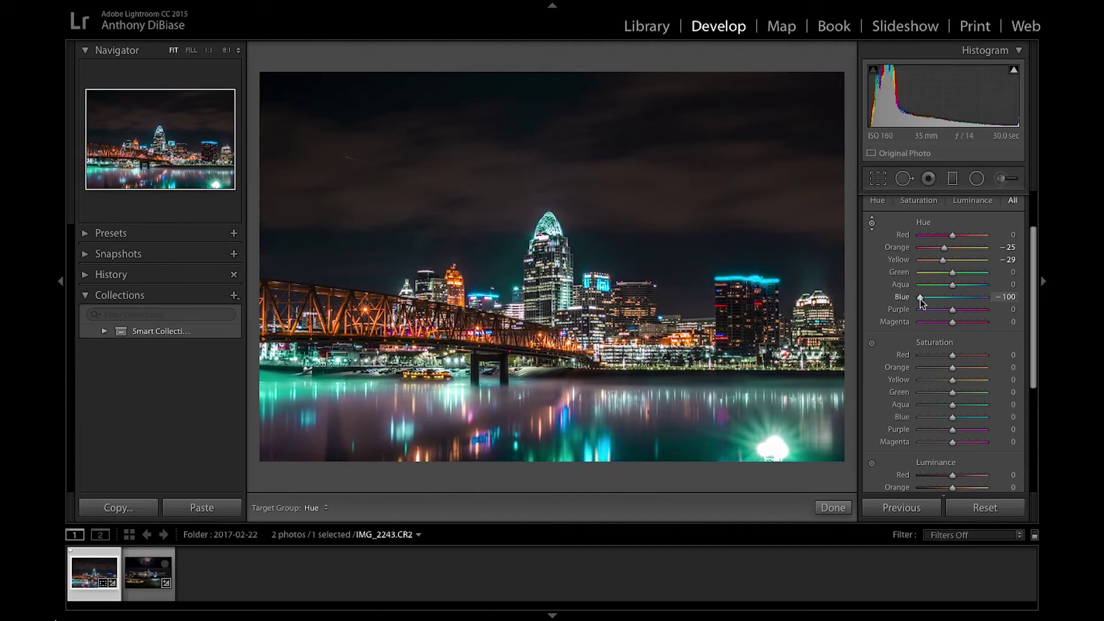
mouse_move(919, 298)
left_mouse_down()
mouse_move(945, 300)
mouse_move(919, 298)
left_mouse_up()
left_click_drag(920, 297, 951, 298)
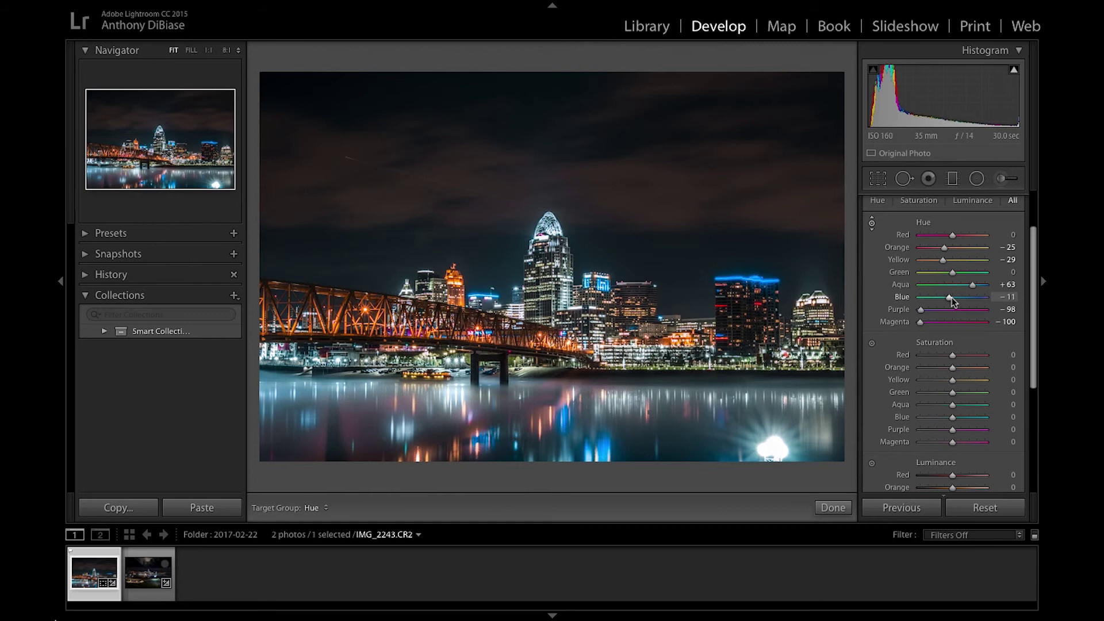
left_click_drag(954, 295, 956, 296)
scroll(977, 345, "down", 1)
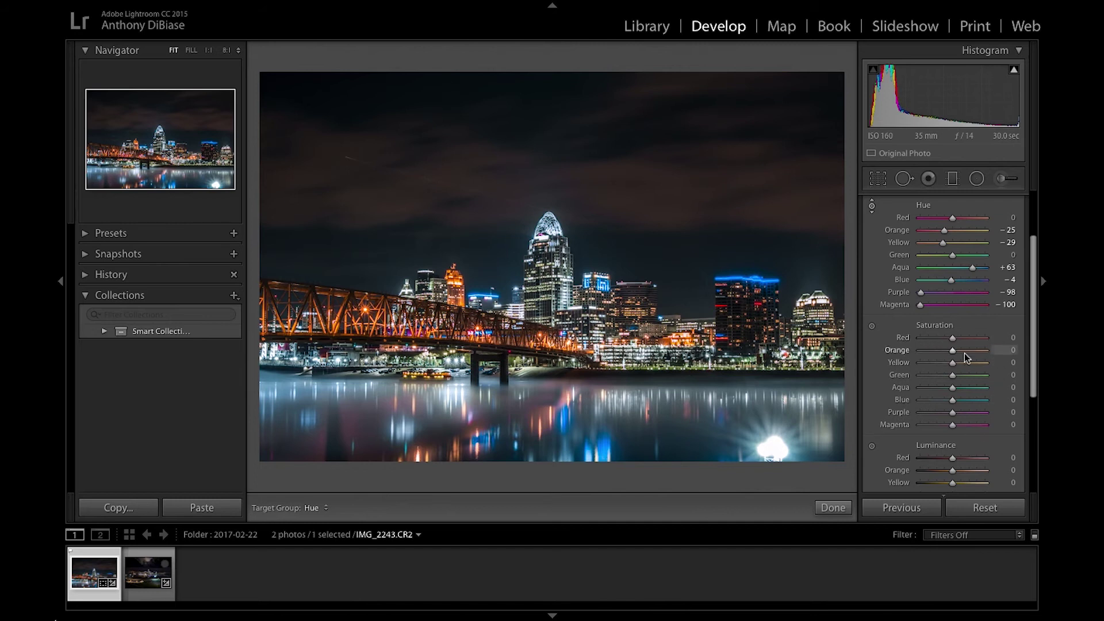
- Try Purple and Magenta saturation, resetting them, then lower Purple to -35 and Magenta to -27
scroll(956, 397, "down", 1)
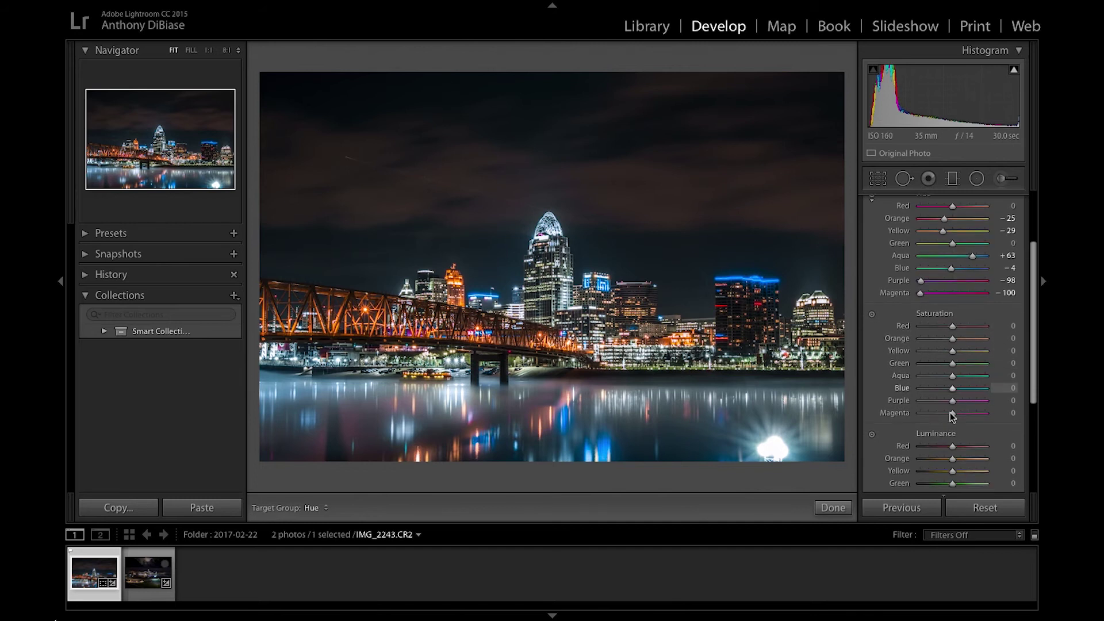
left_click_drag(953, 413, 894, 416)
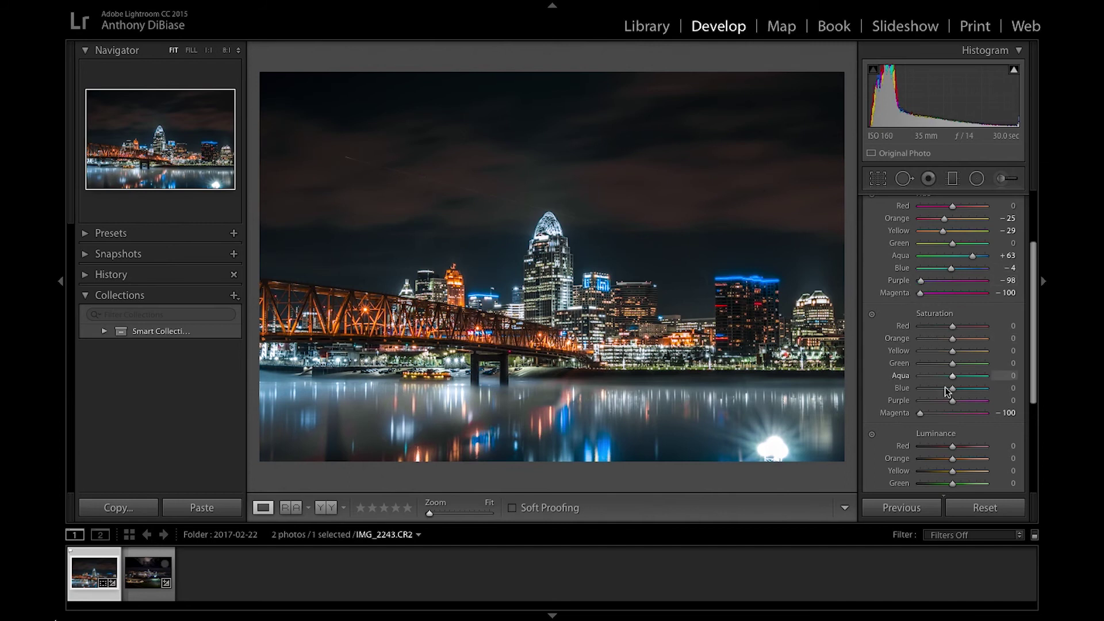
mouse_move(952, 401)
left_mouse_down()
mouse_move(909, 401)
mouse_move(979, 406)
mouse_move(937, 404)
left_mouse_up()
double_click(936, 403)
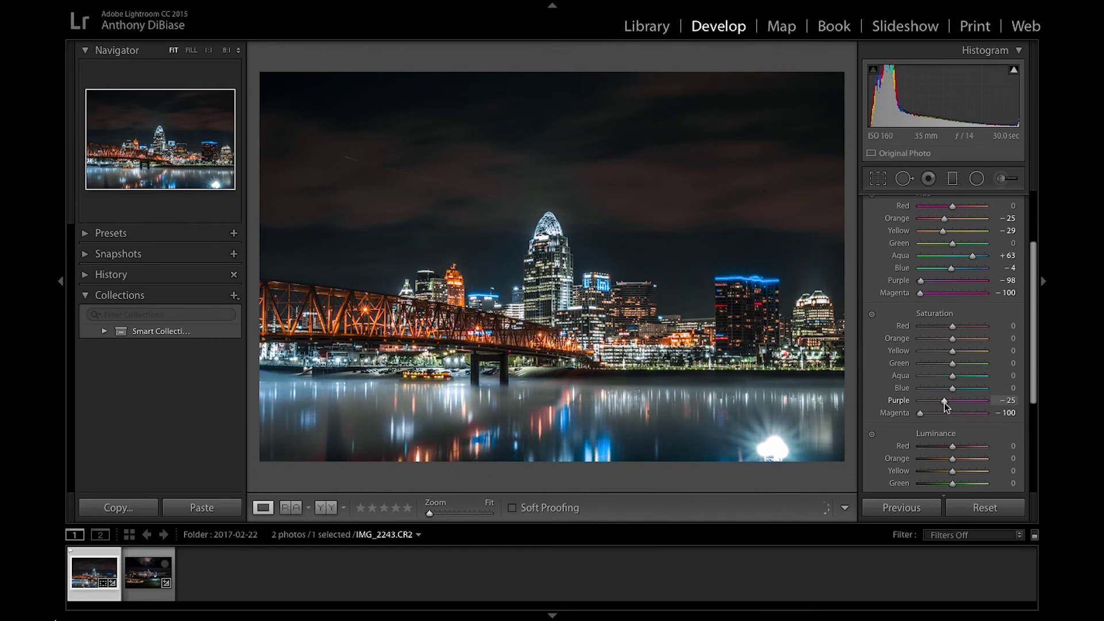
double_click(920, 414)
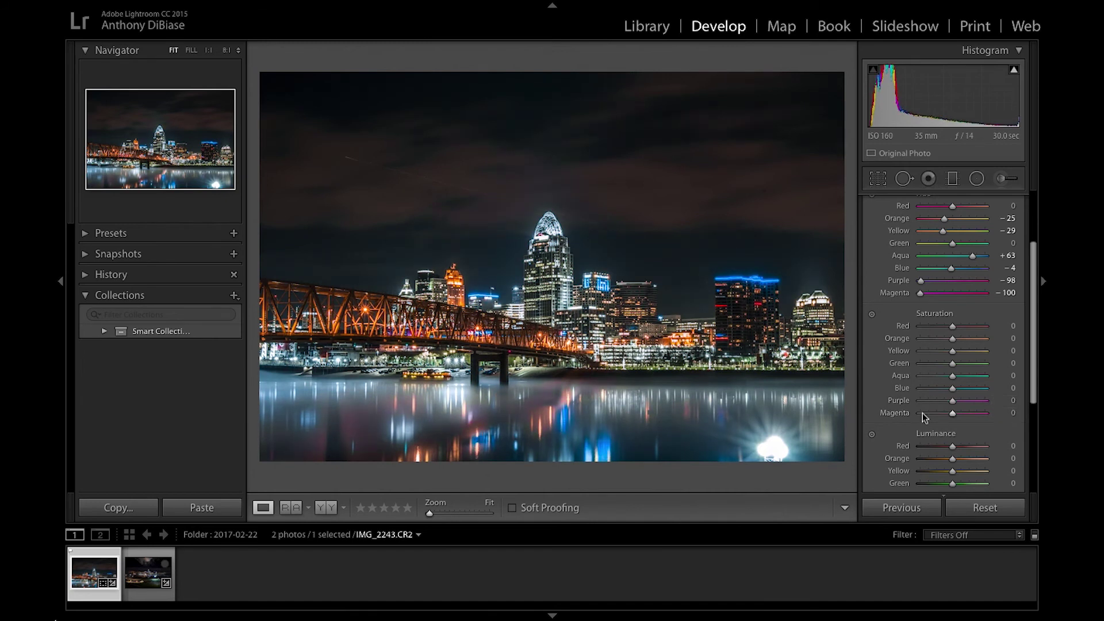
left_click_drag(950, 402, 882, 401)
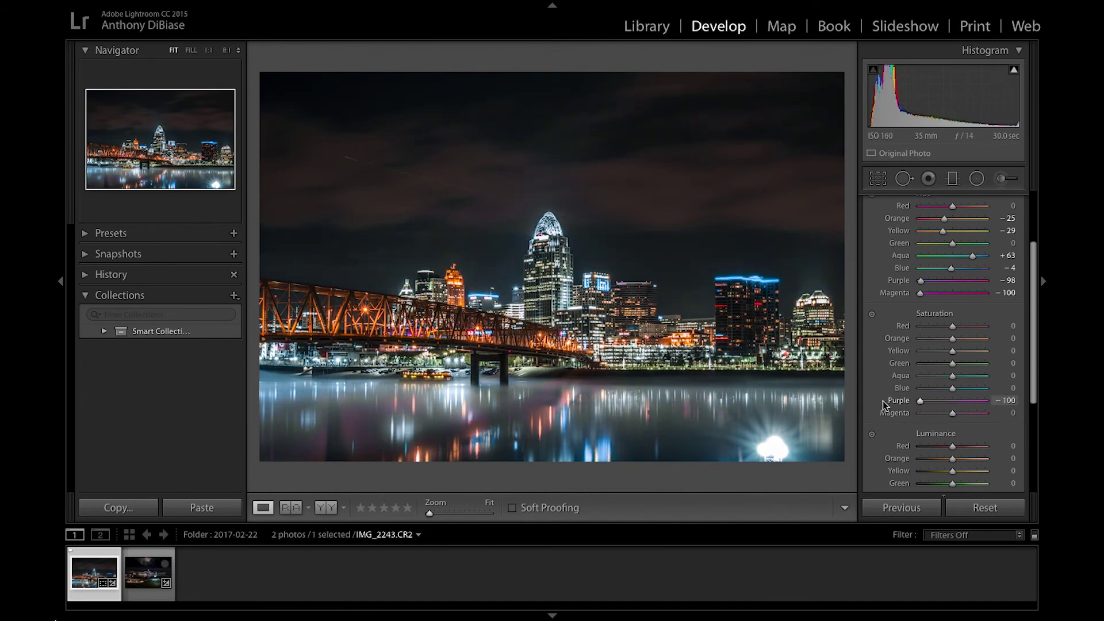
double_click(920, 400)
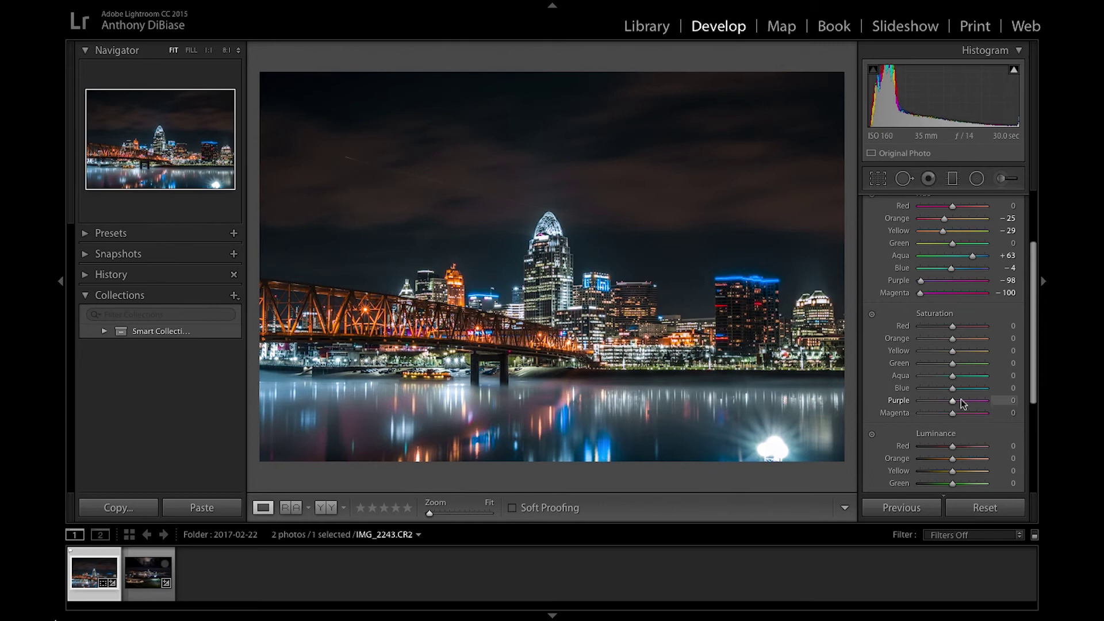
mouse_move(944, 402)
left_mouse_down()
mouse_move(930, 404)
mouse_move(944, 413)
mouse_move(943, 401)
left_mouse_up()
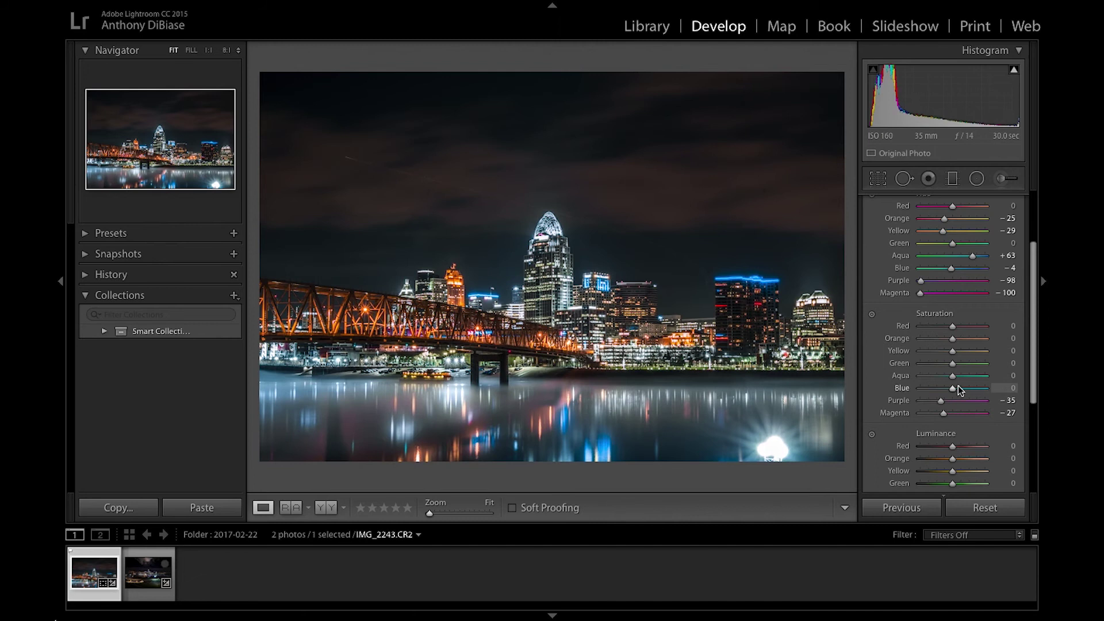
- Boost saturation to Aqua +41, Blue +30 and Orange +15
mouse_move(953, 376)
left_mouse_down()
mouse_move(961, 390)
mouse_move(964, 375)
left_mouse_up()
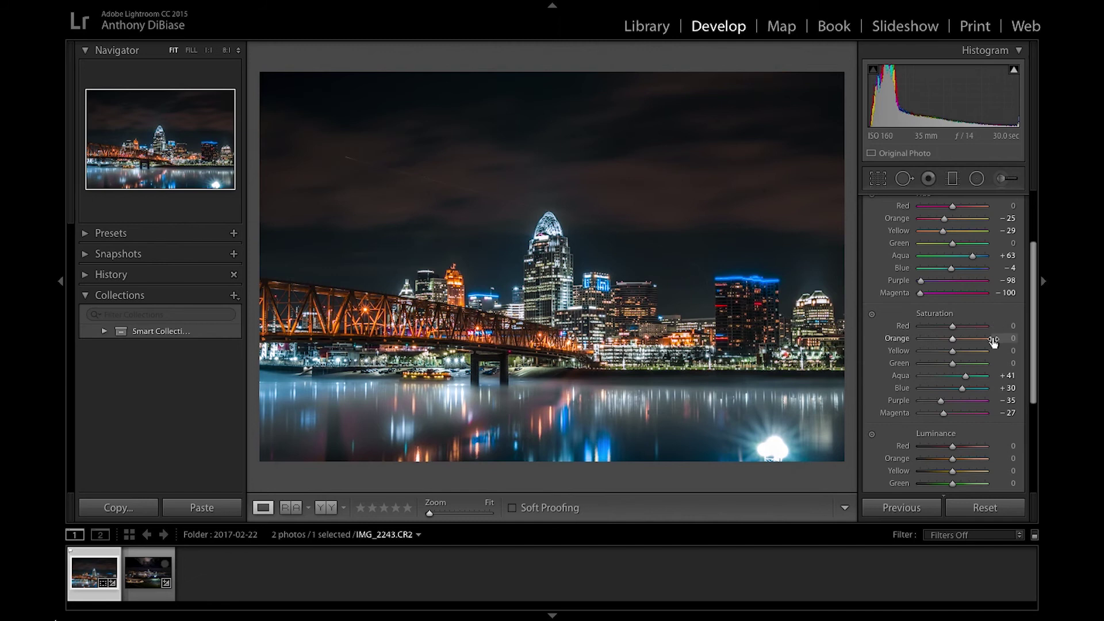
scroll(995, 336, "down", 2)
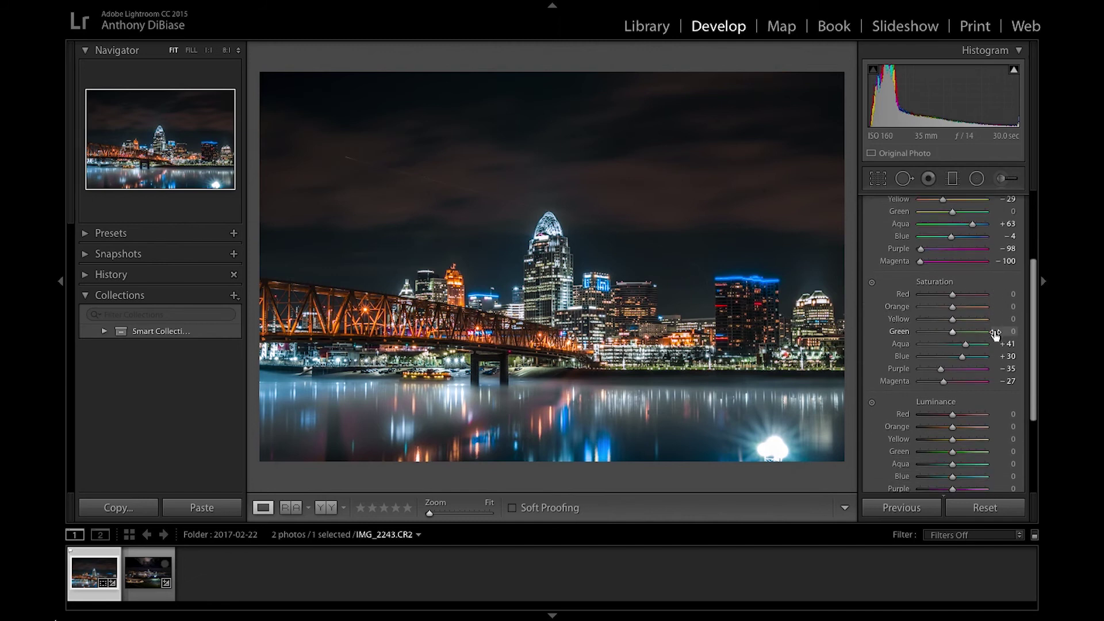
mouse_move(993, 301)
left_mouse_down()
mouse_move(1007, 299)
mouse_move(998, 297)
left_mouse_up()
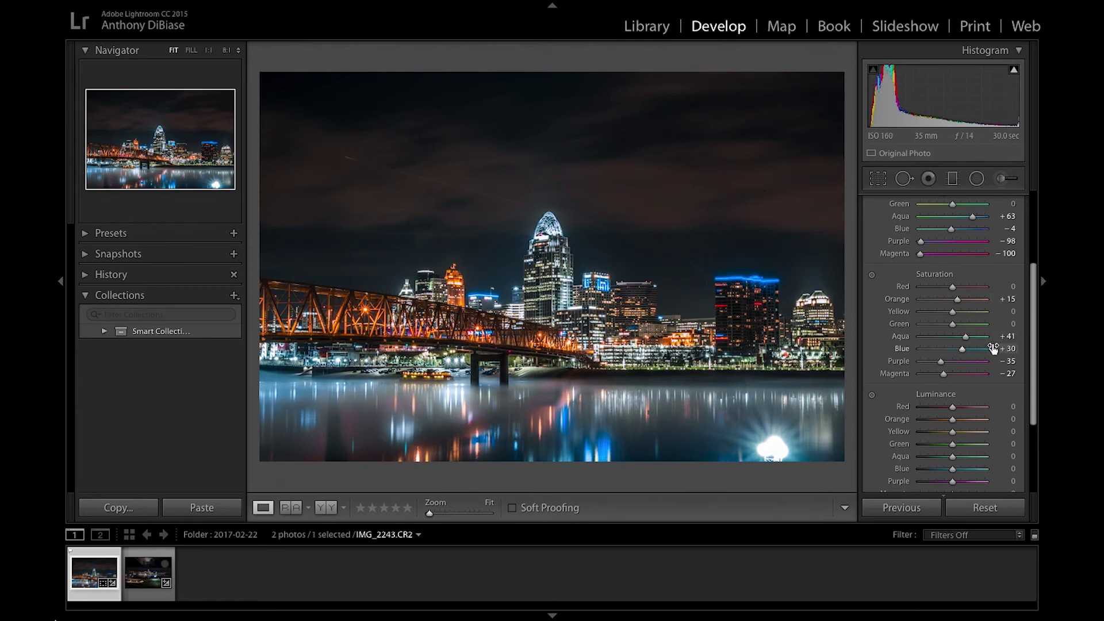
scroll(987, 351, "down", 3)
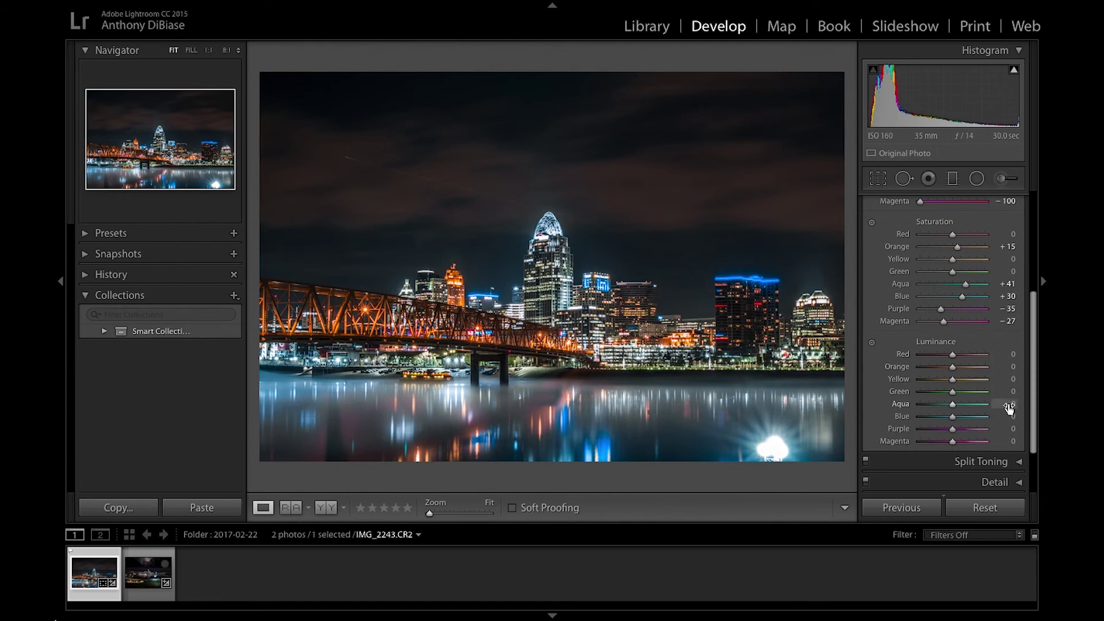
- Try Blue and Red luminance changes, then reset Blue, Red, Yellow and Orange luminance to 0
left_click_drag(1002, 417, 1032, 416)
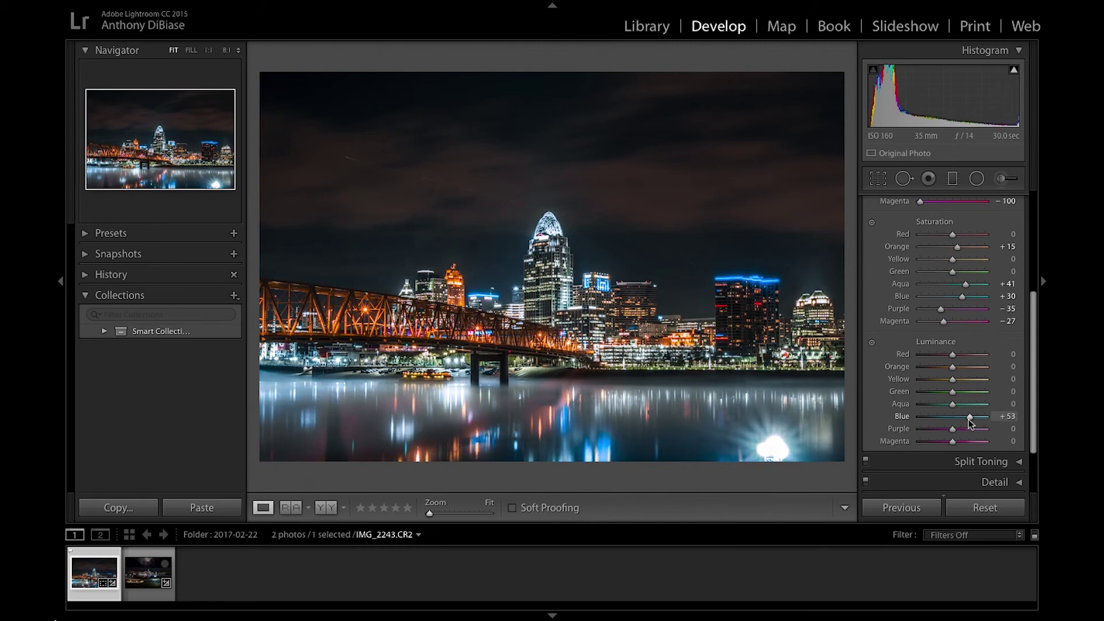
double_click(968, 419)
scroll(988, 395, "down", 1)
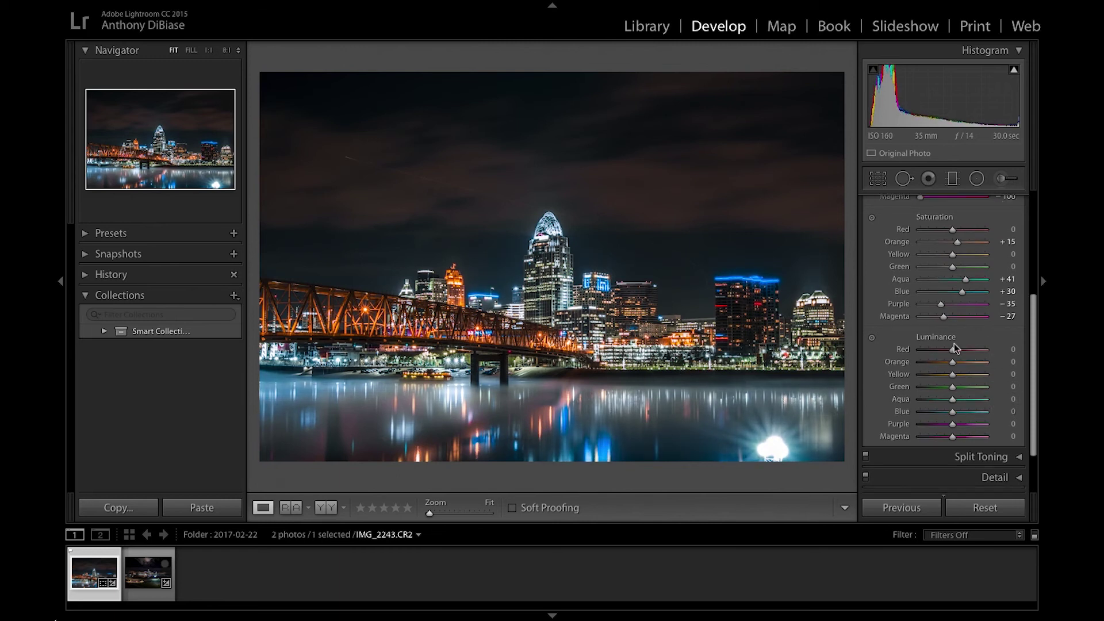
mouse_move(954, 349)
left_mouse_down()
mouse_move(997, 361)
mouse_move(956, 361)
mouse_move(1020, 361)
mouse_move(964, 359)
mouse_move(965, 377)
mouse_move(963, 362)
left_mouse_up()
key("ctrl+z")
double_click(963, 375)
double_click(963, 362)
- Raise Yellow luminance to +26 while returning Orange luminance to 0
left_click_drag(952, 362, 960, 365)
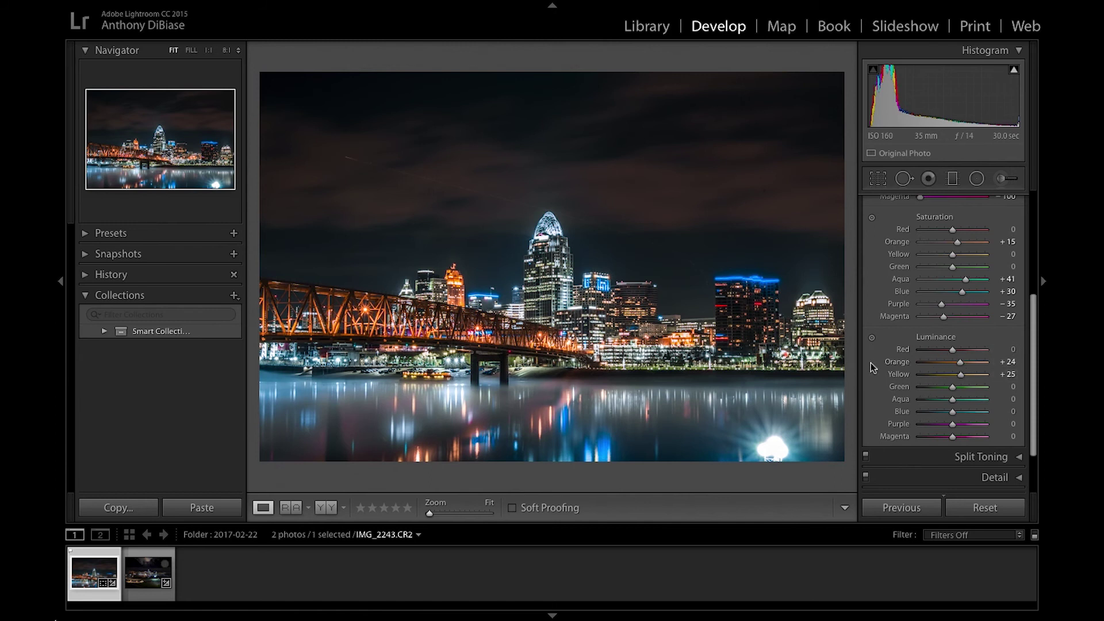
double_click(961, 363)
scroll(967, 339, "up", 5)
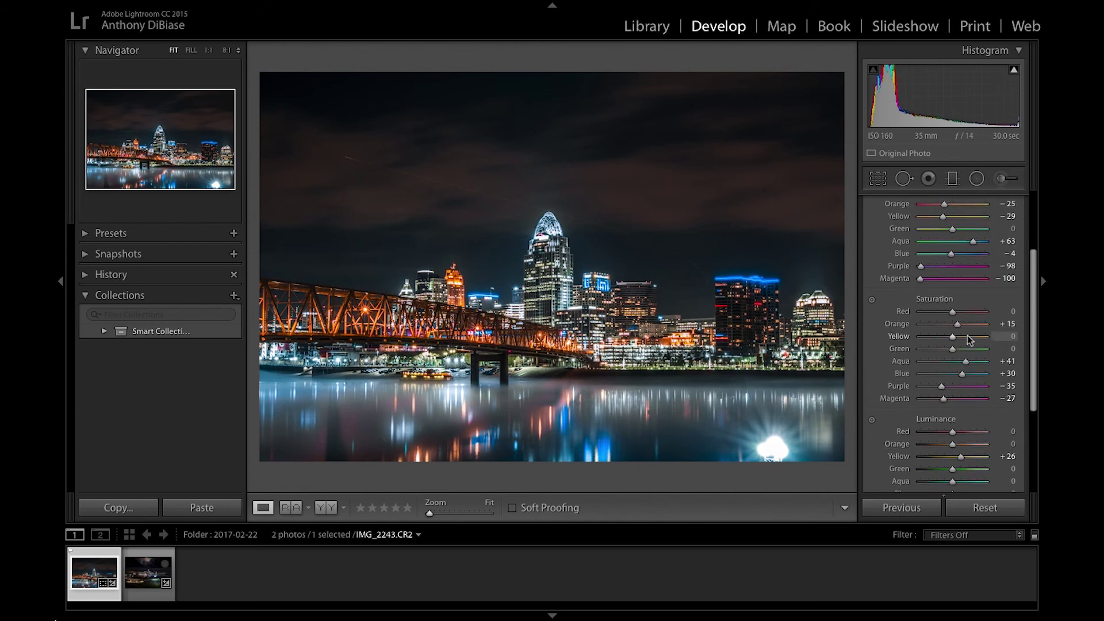
scroll(895, 340, "up", 1)
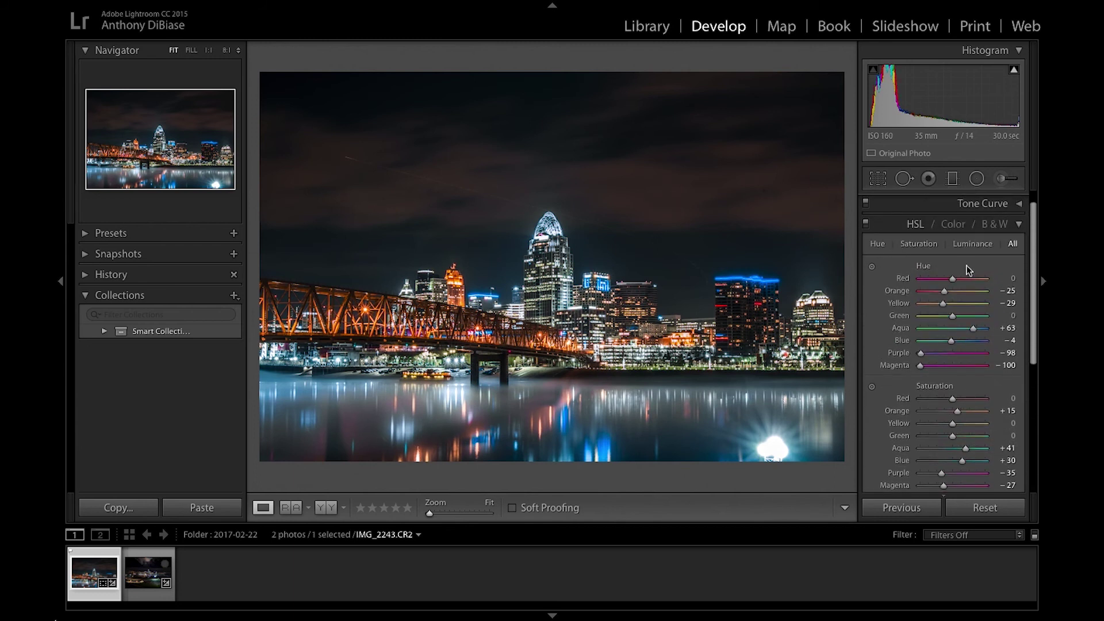
scroll(946, 307, "down", 8)
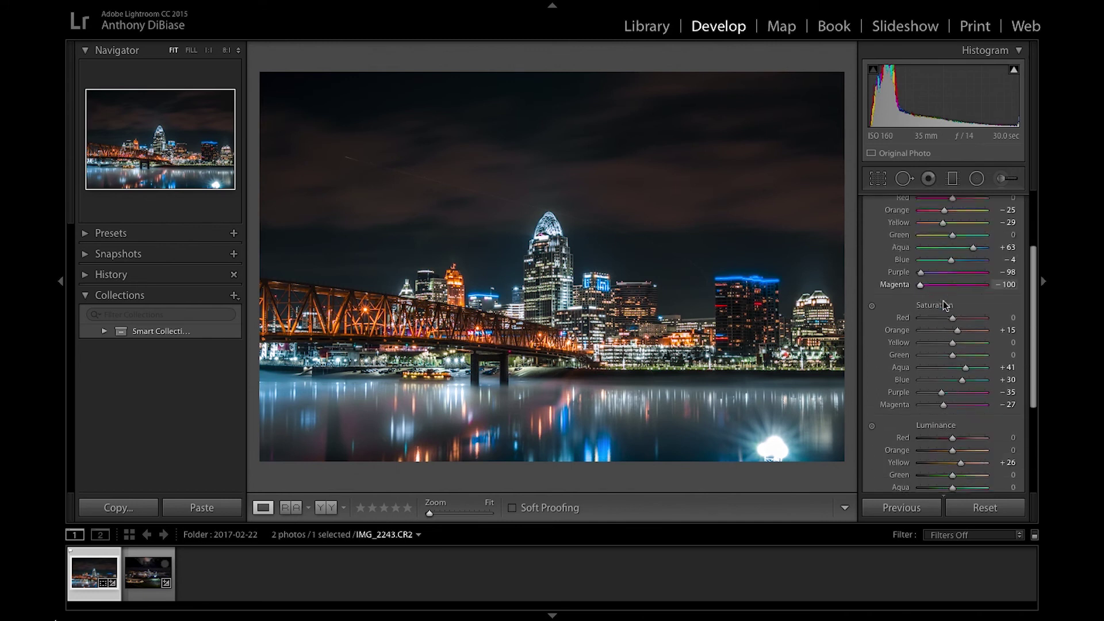
scroll(943, 293, "up", 8)
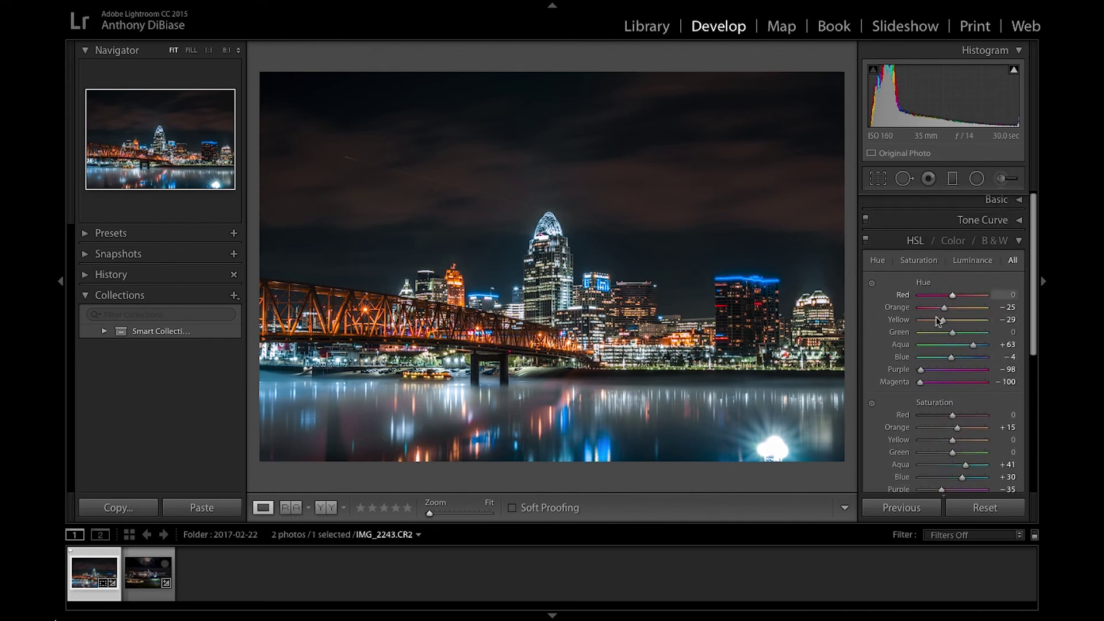
left_click(866, 238)
left_click(865, 238)
left_click(865, 238)
left_click(865, 238)
left_click(865, 239)
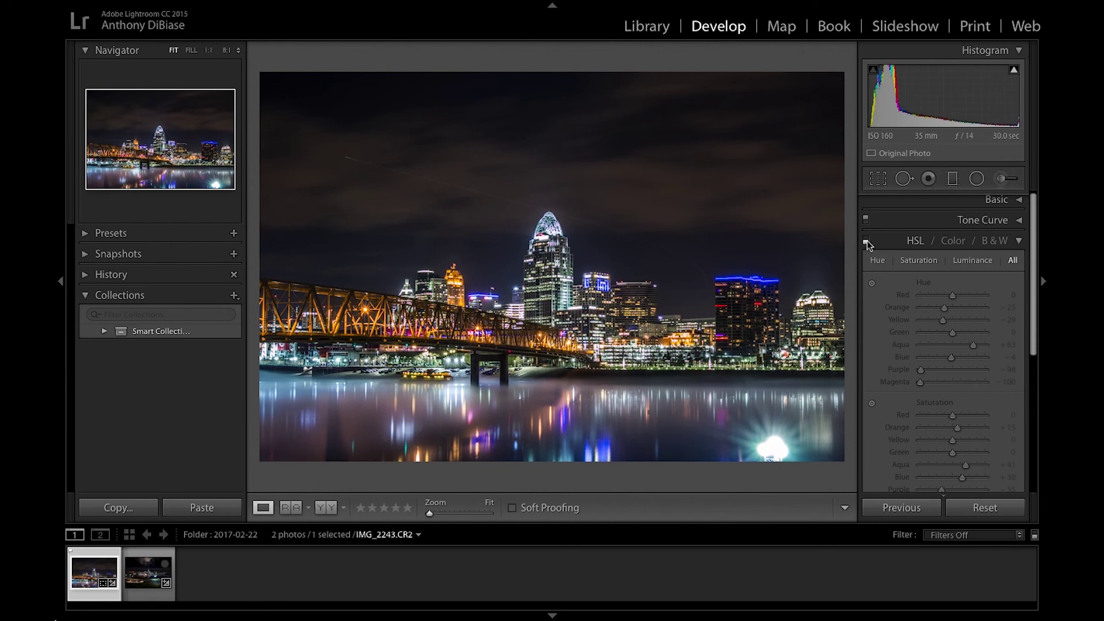
left_click(866, 239)
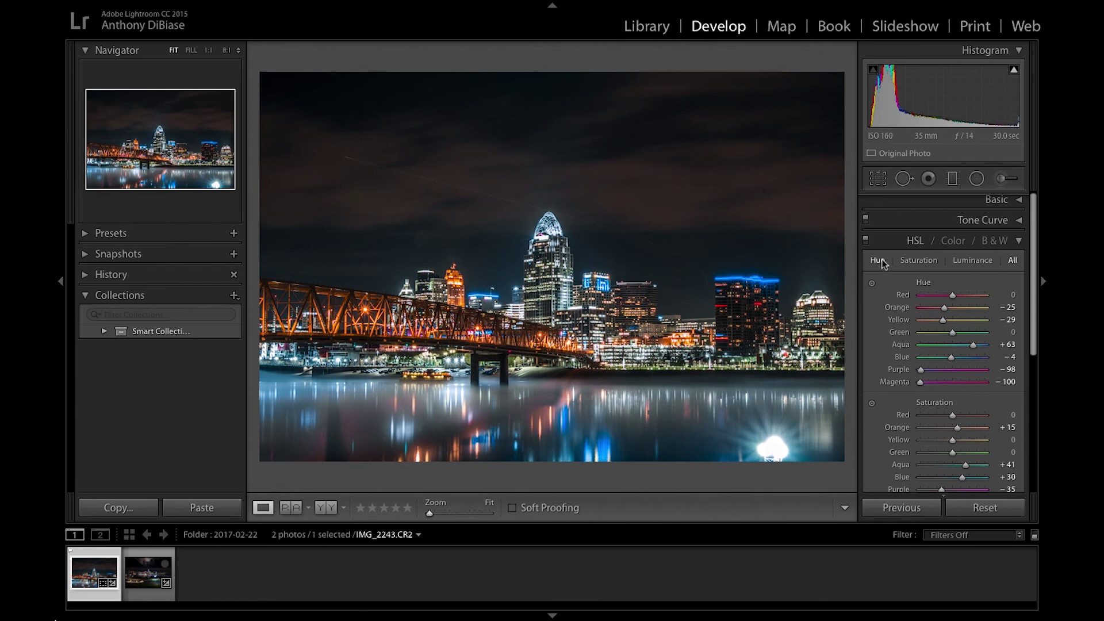
left_click(1009, 246)
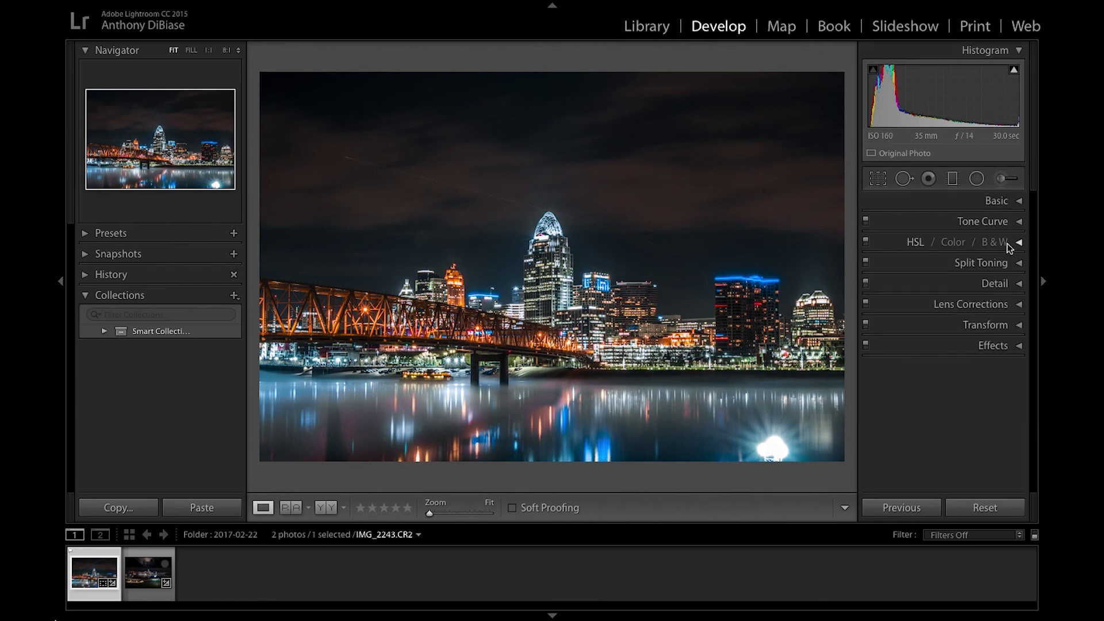